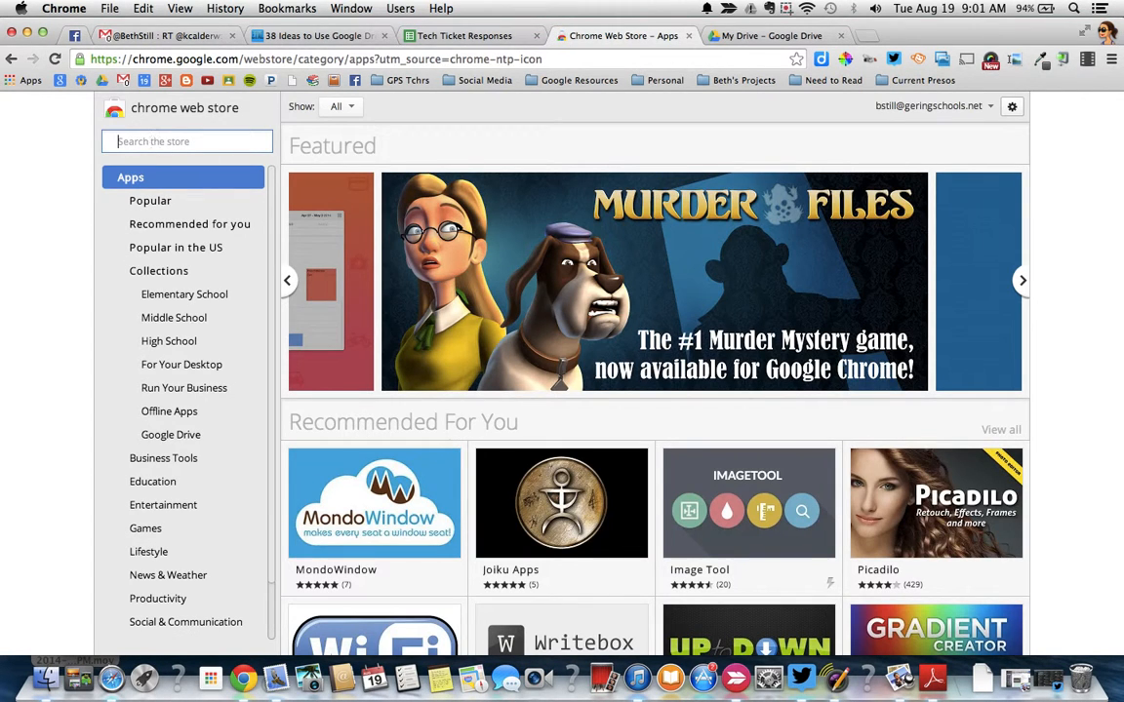
Search the Chrome Web Store for "google classroom" and add the free Google Classroom app to Chrome
text(google classroo)
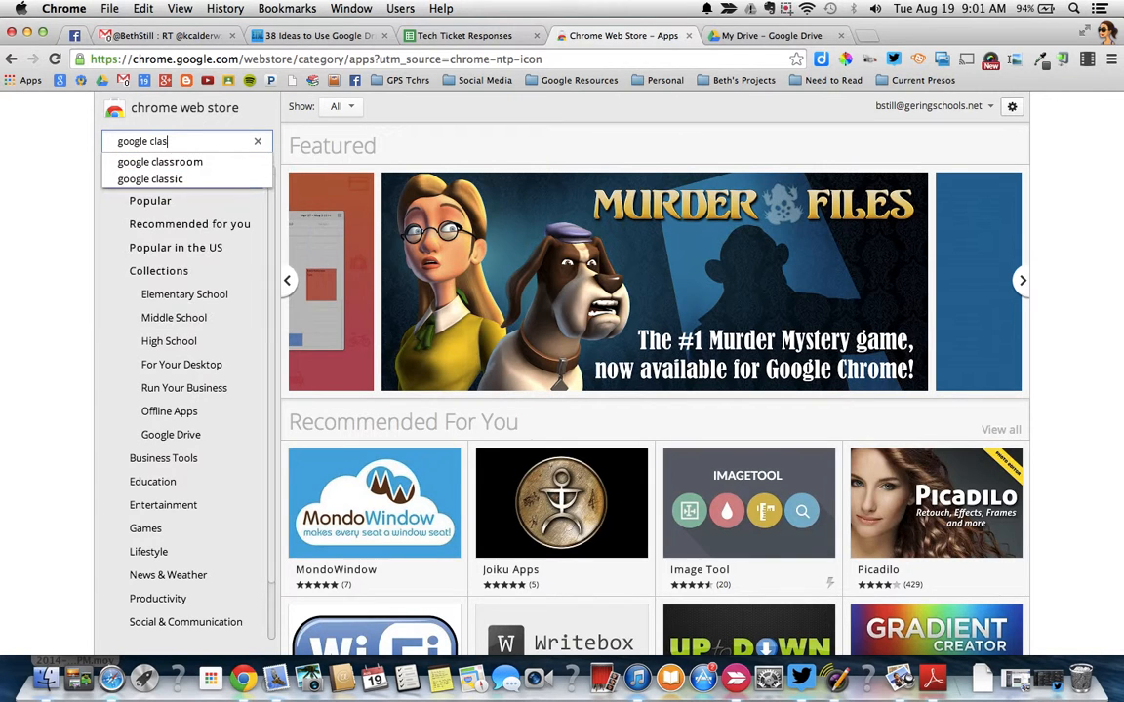
text(m)
key(Return)
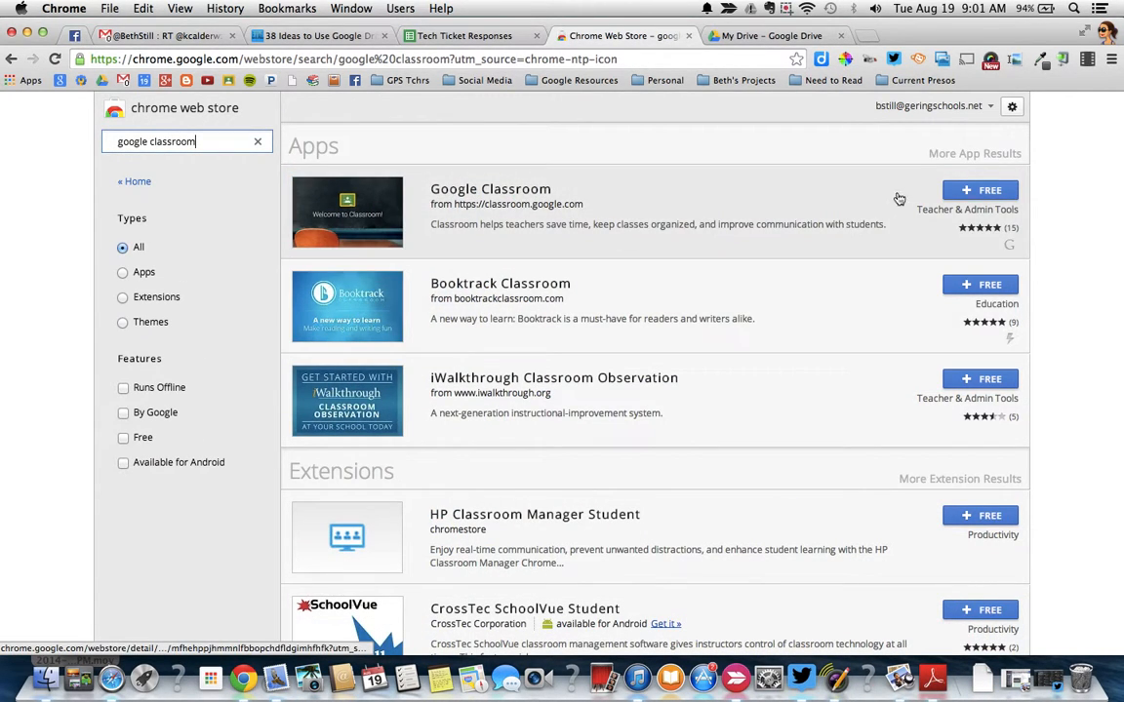
click(972, 193)
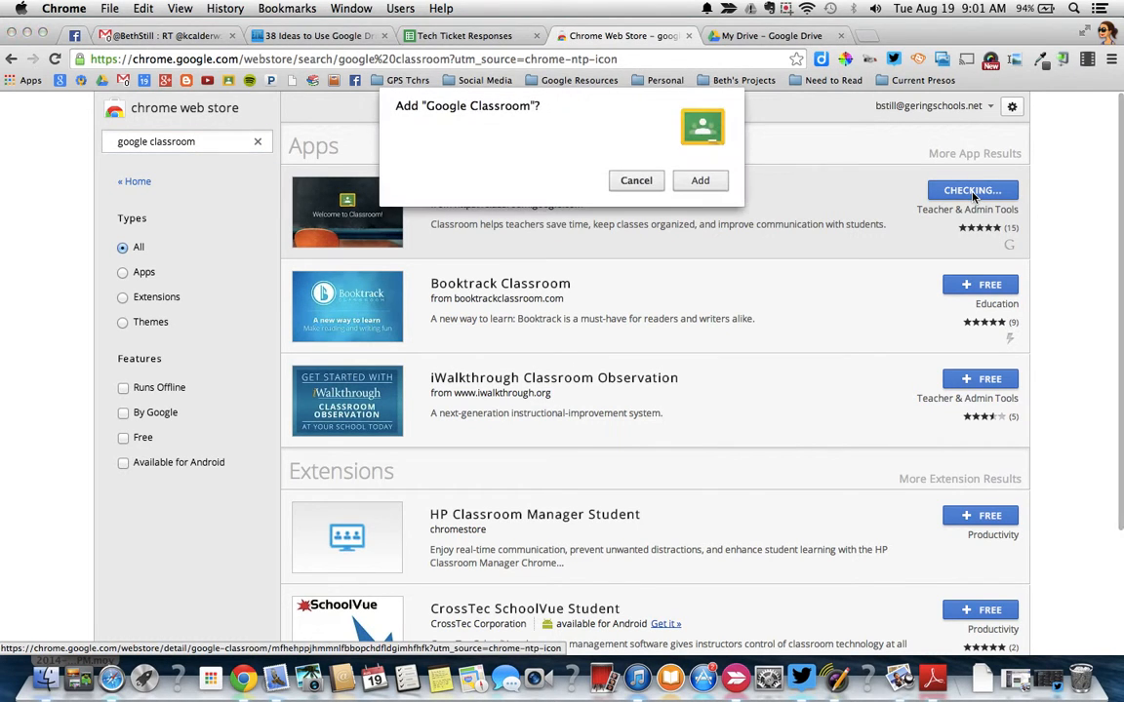
click(704, 183)
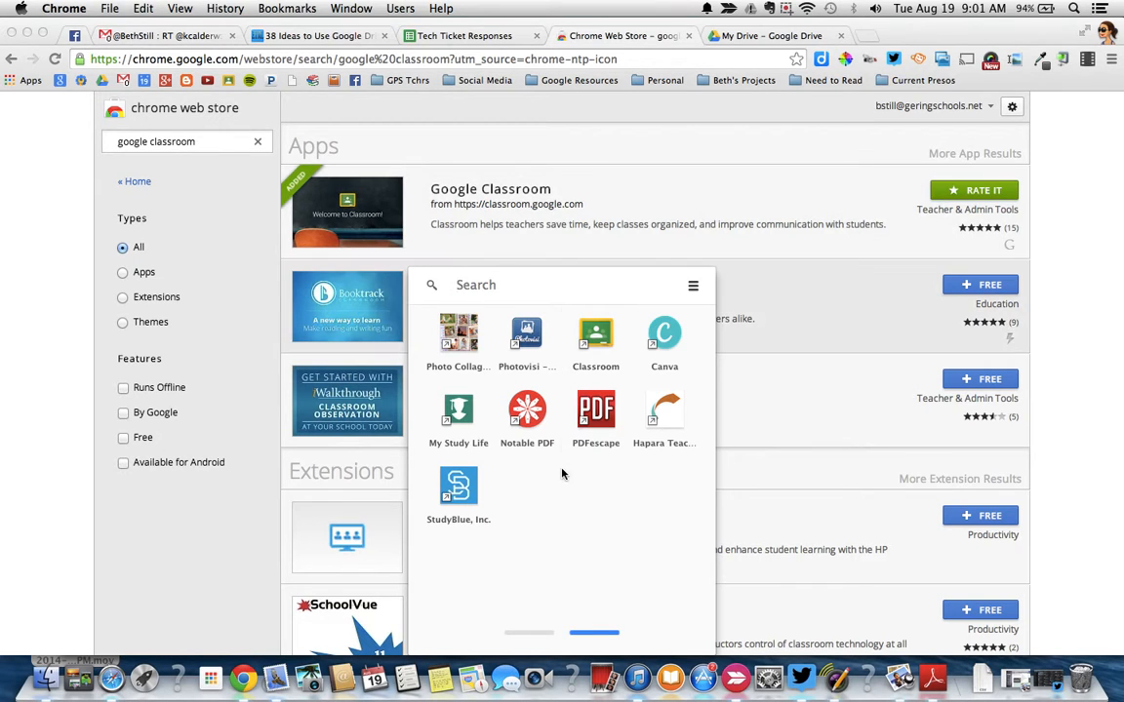
Launch the Classroom app and create a class named with the teacher's first name followed by "Test Classroom 2", without a section
click(596, 336)
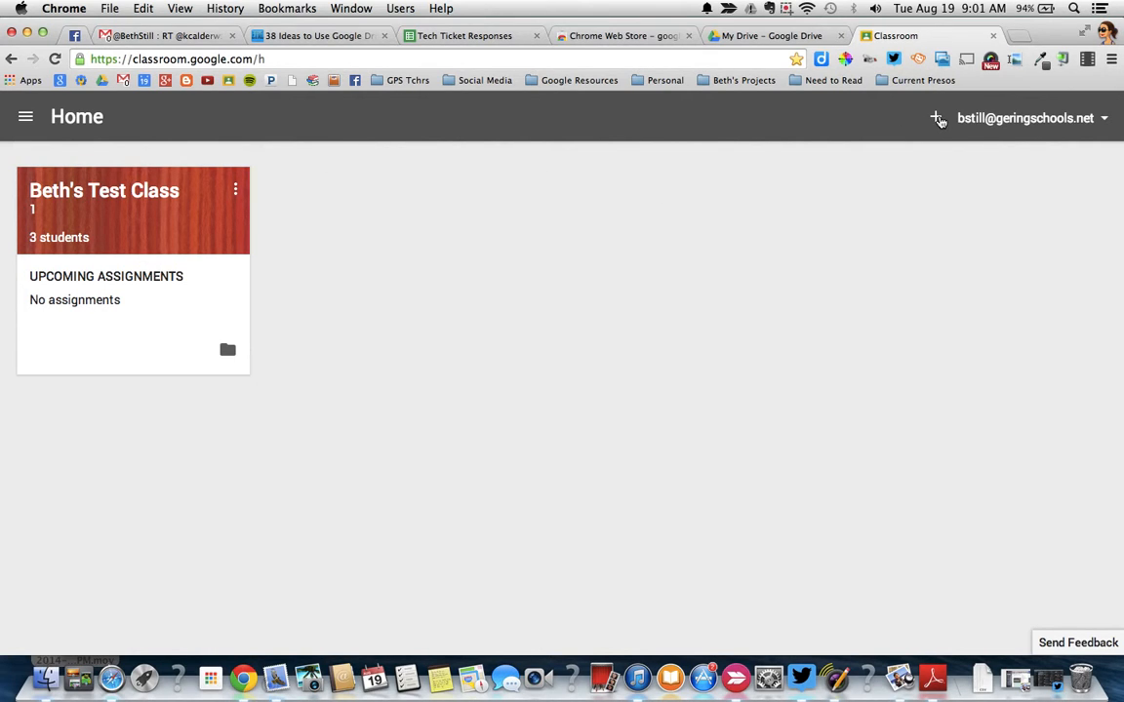
click(936, 118)
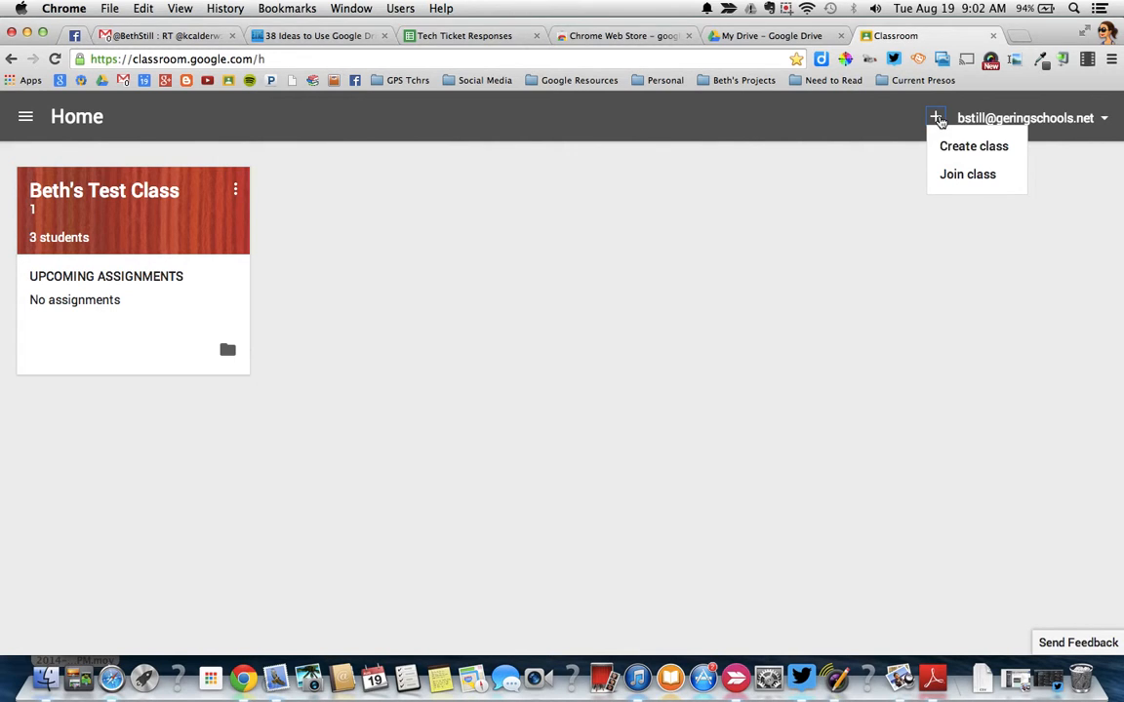
click(948, 148)
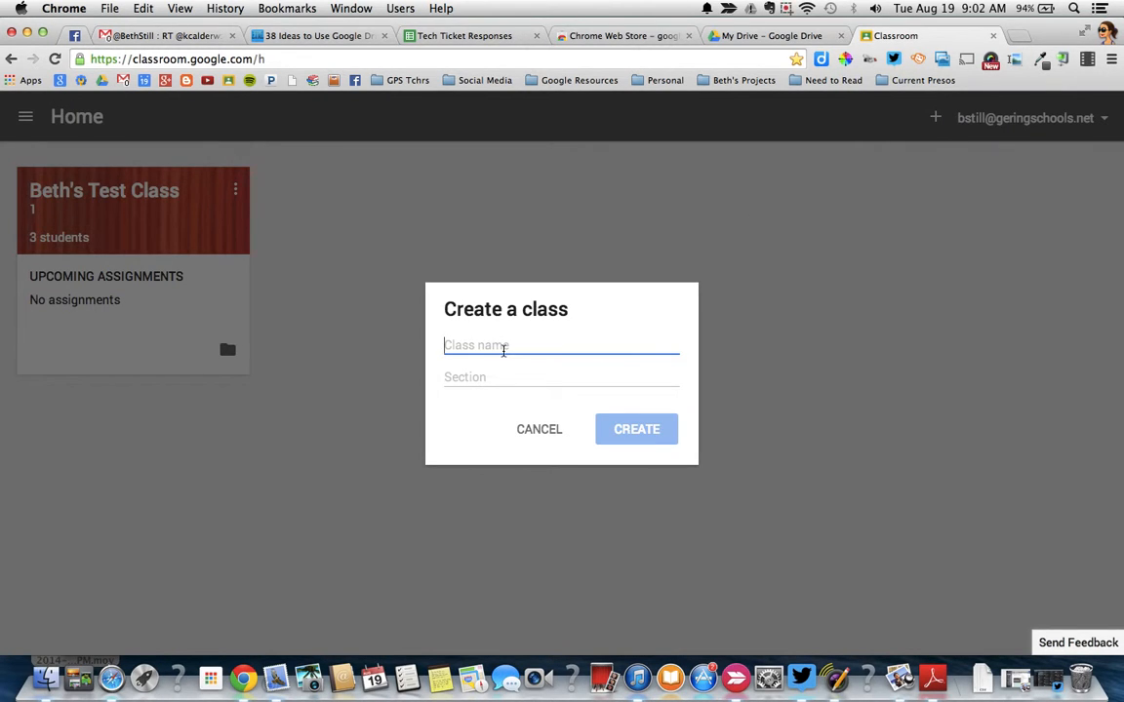
text(Beth's)
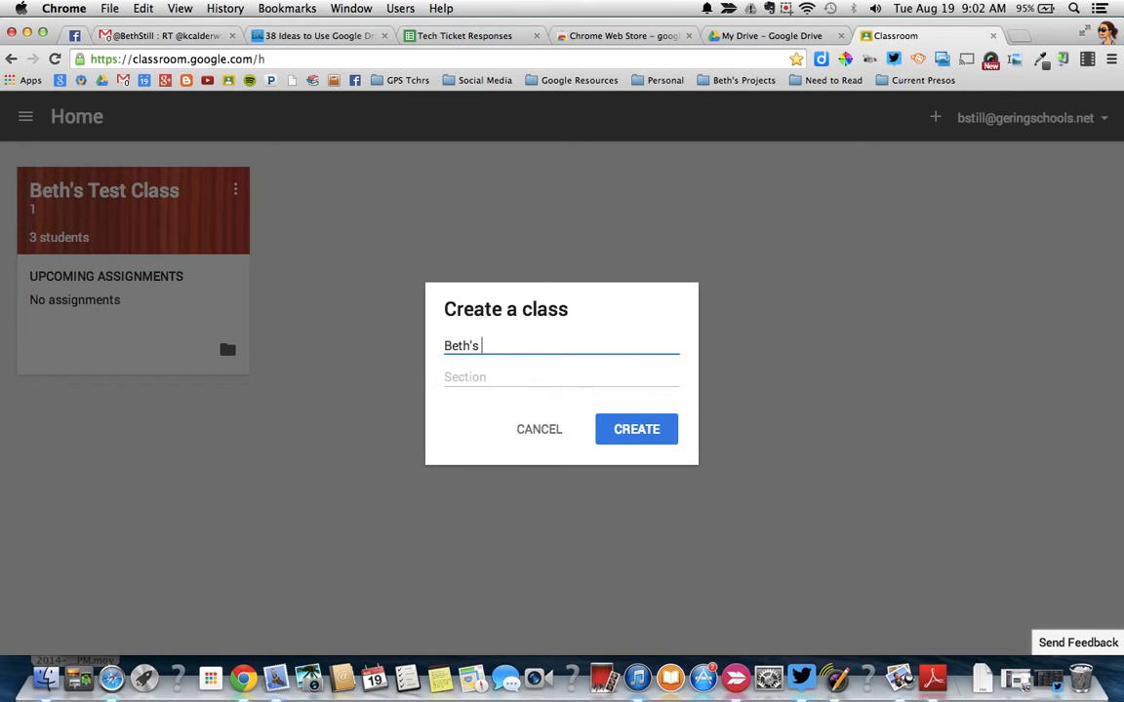
text( Test Classroom 2)
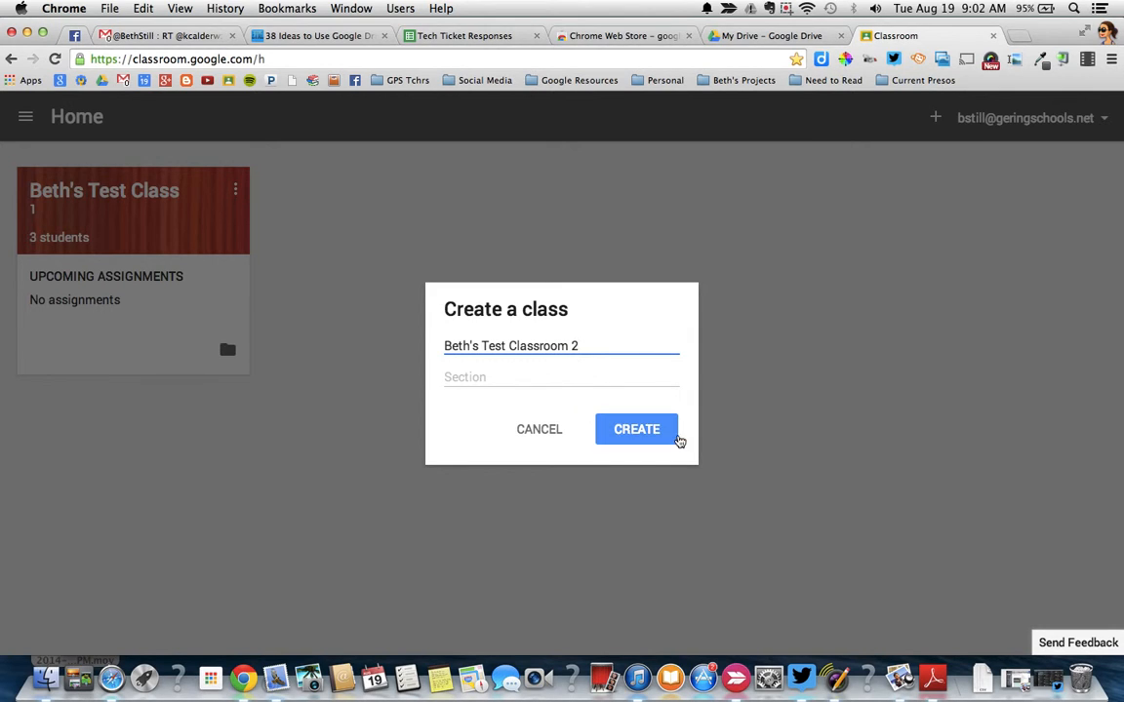
click(638, 438)
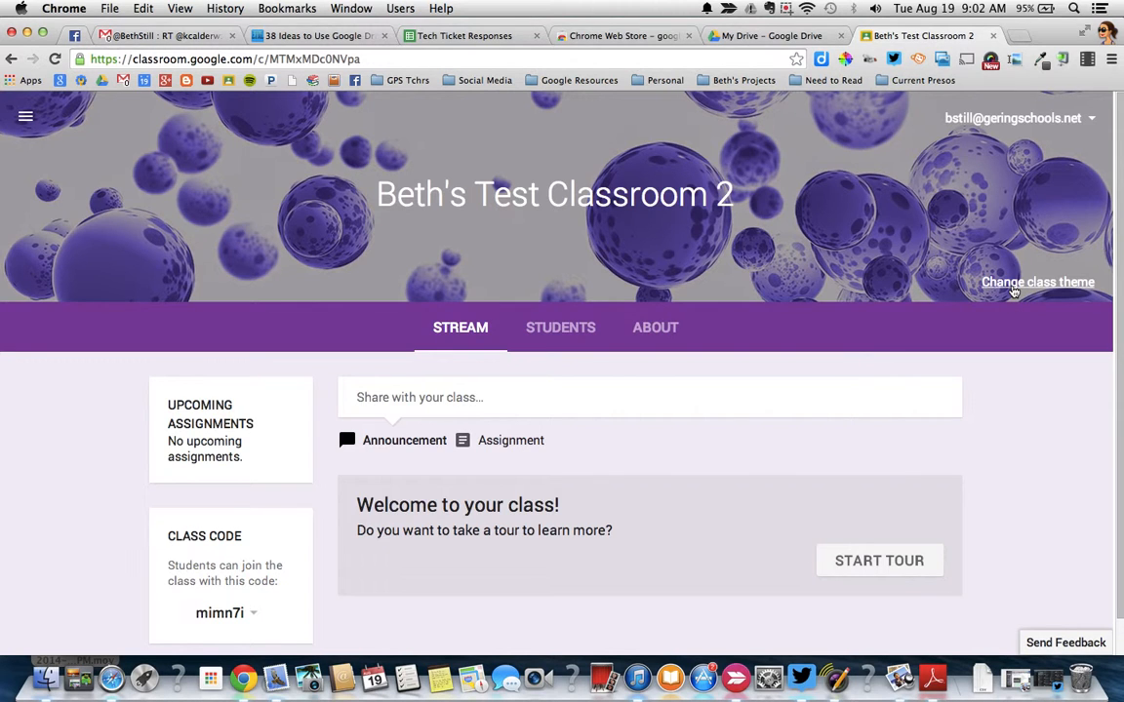
Change the class theme to the gallery image of multicoloured yarn strands
click(1013, 291)
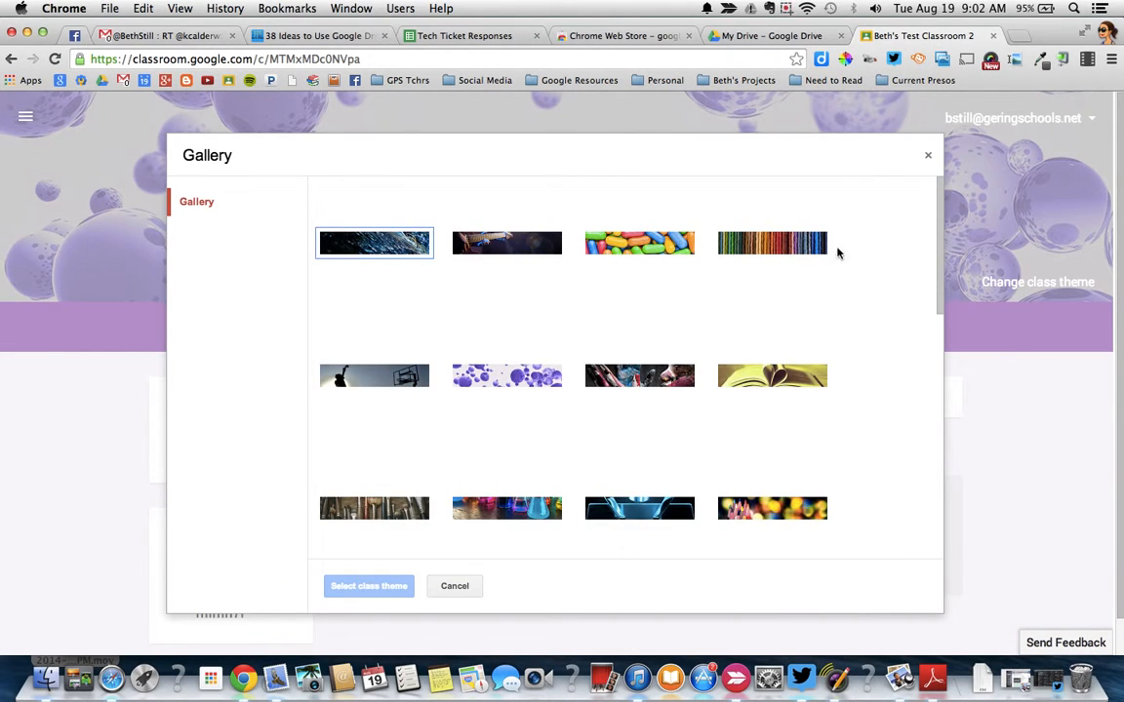
click(801, 247)
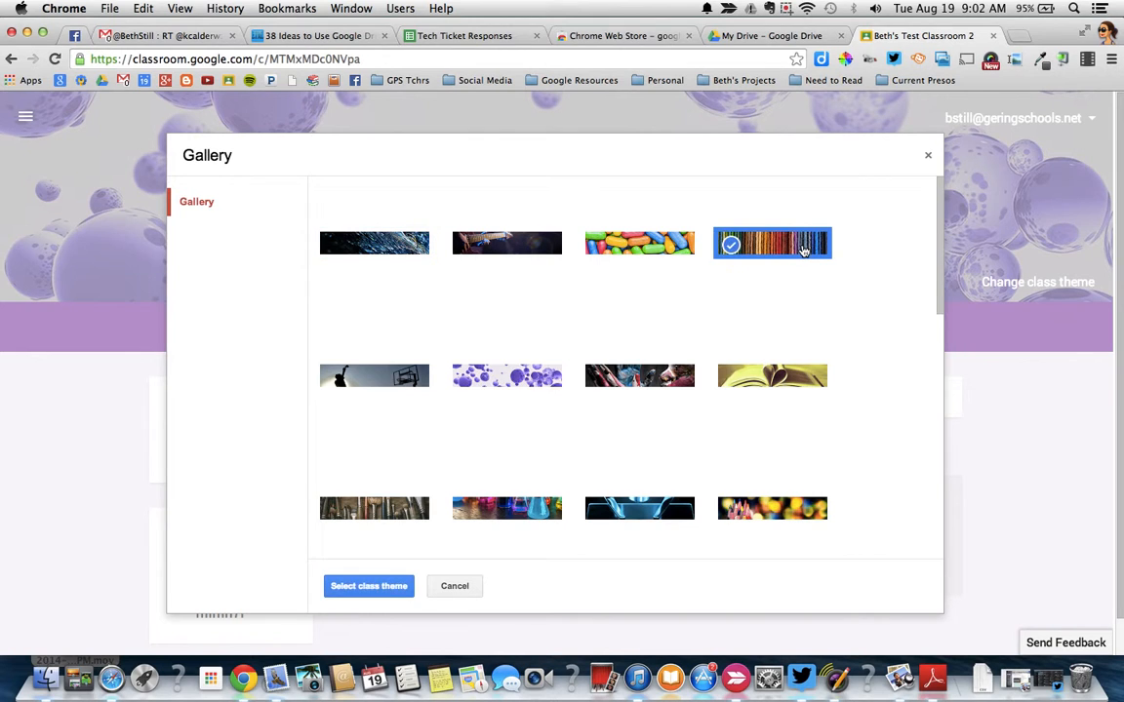
click(369, 586)
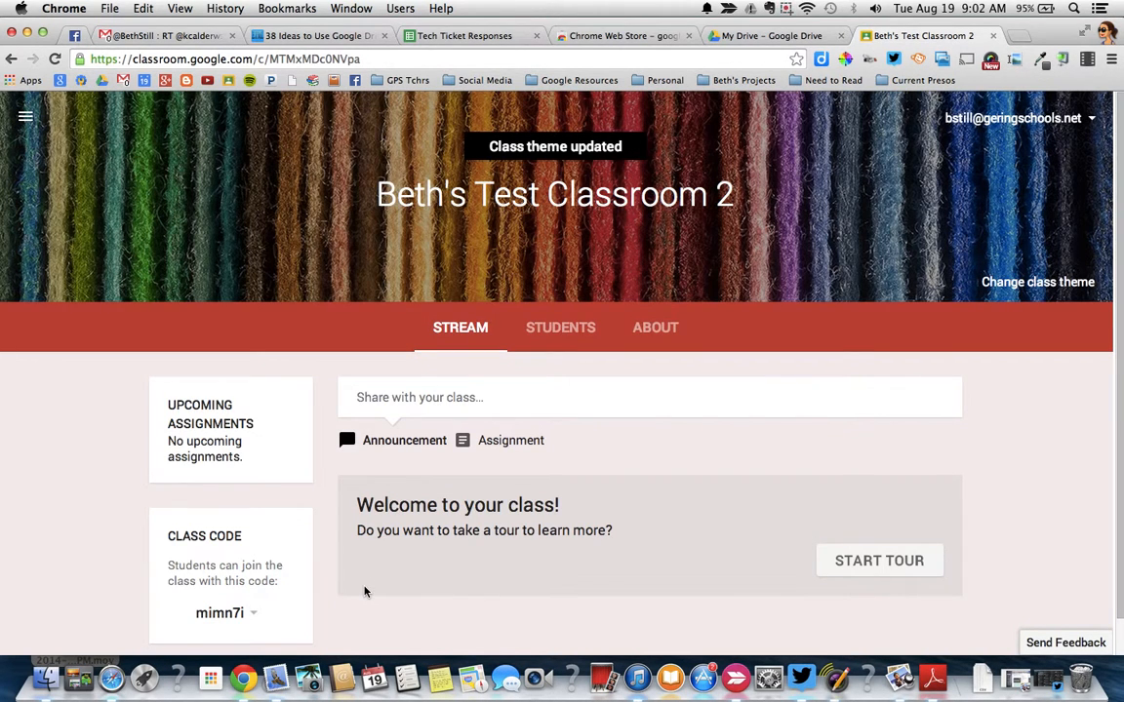
Show the available options for the class code that students use to join
scroll(1014, 441, down, 1)
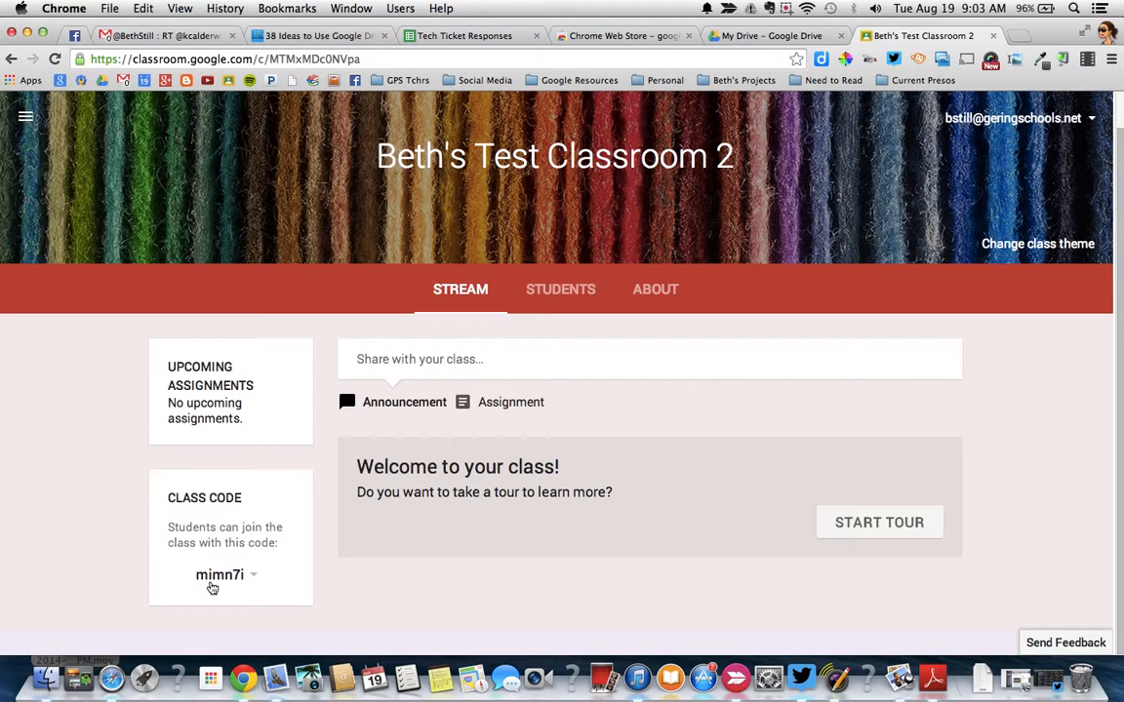
click(252, 577)
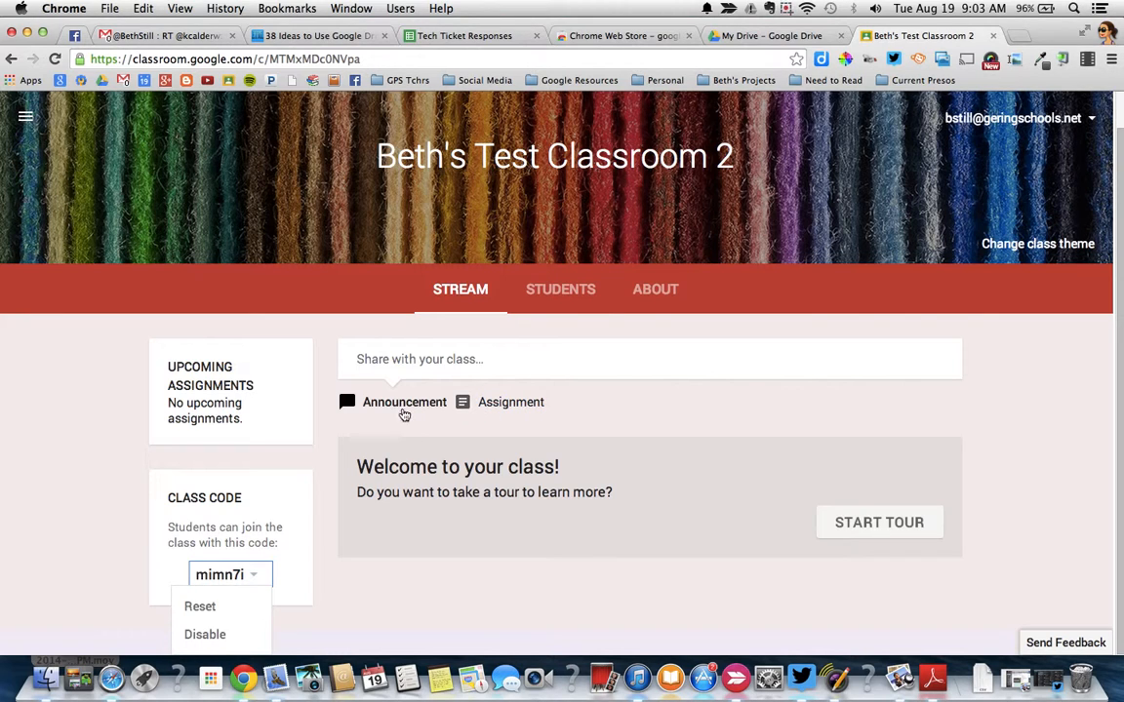
Start a new assignment titled "Vocabulary chapter 1" in the new class
click(509, 403)
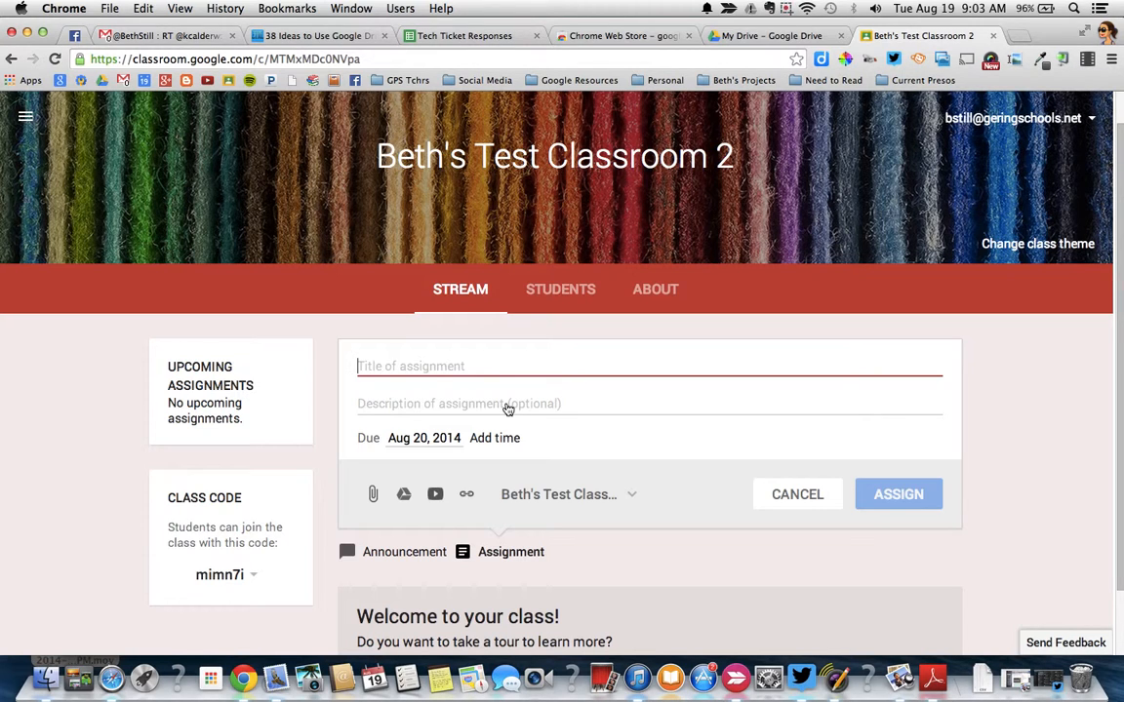
text(Voca)
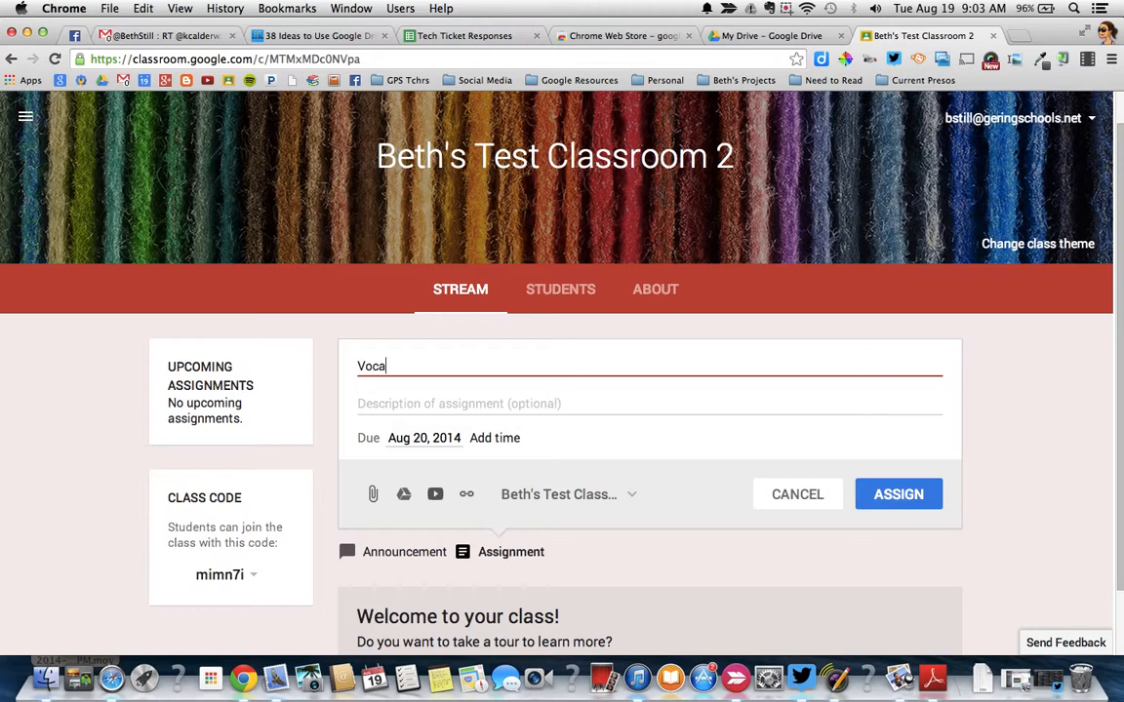
text(bulary chapter 1)
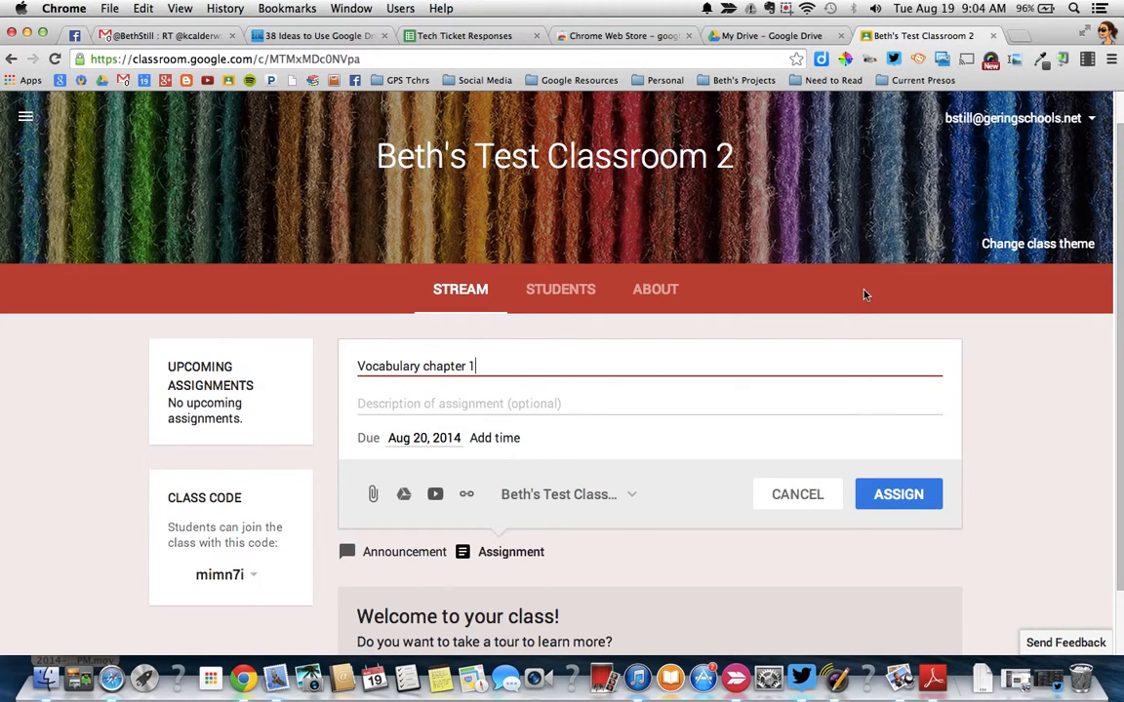
Leave the new class and open the other existing test class, section 1
scroll(864, 293, down, 2)
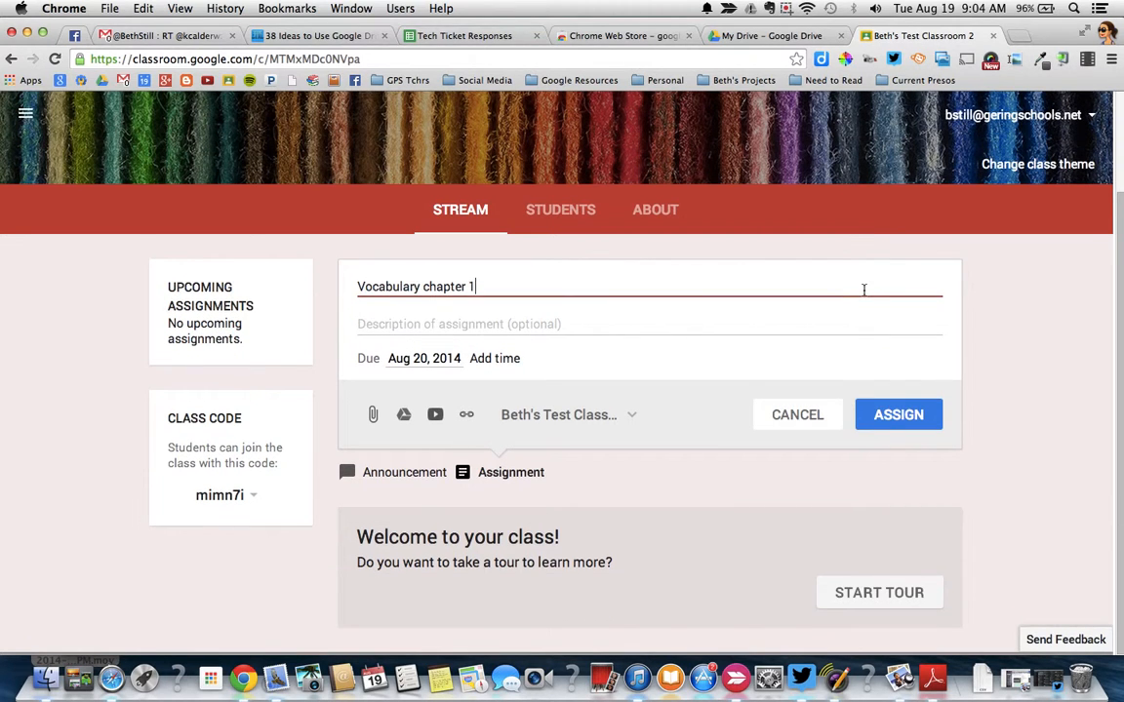
click(989, 120)
click(1054, 314)
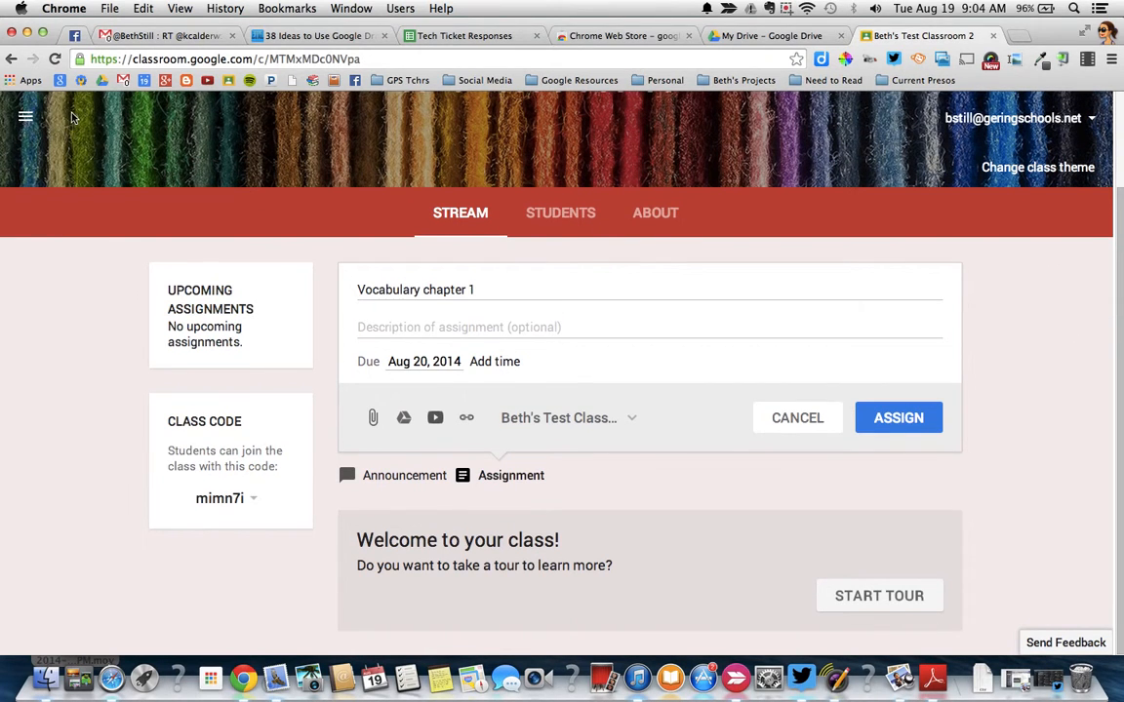
click(26, 115)
right_click(73, 216)
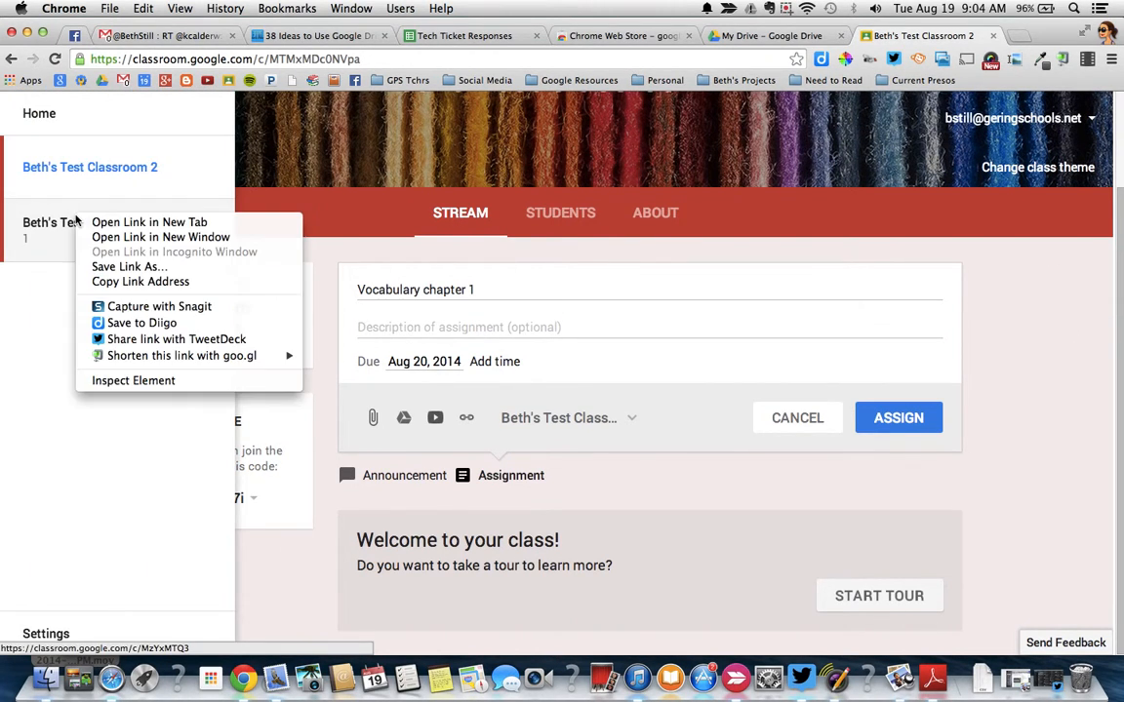
click(45, 224)
click(46, 223)
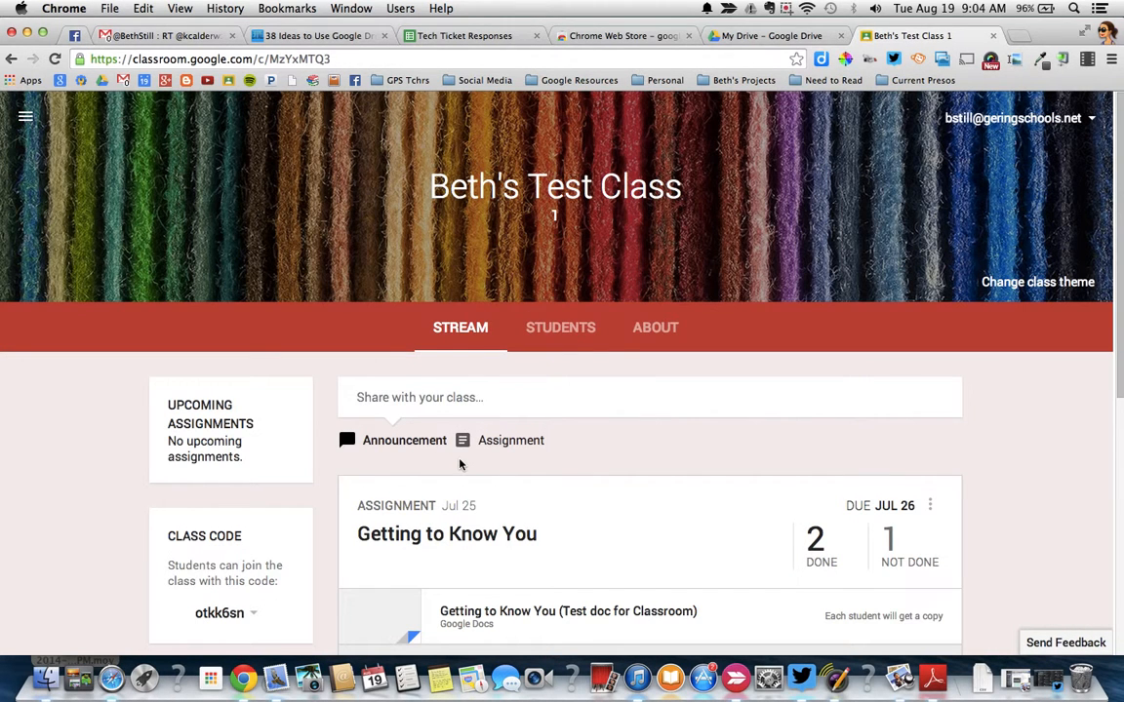
Examine the "Getting to Know You" assignment in the class stream, including its completion status, attached document and options
scroll(459, 461, down, 3)
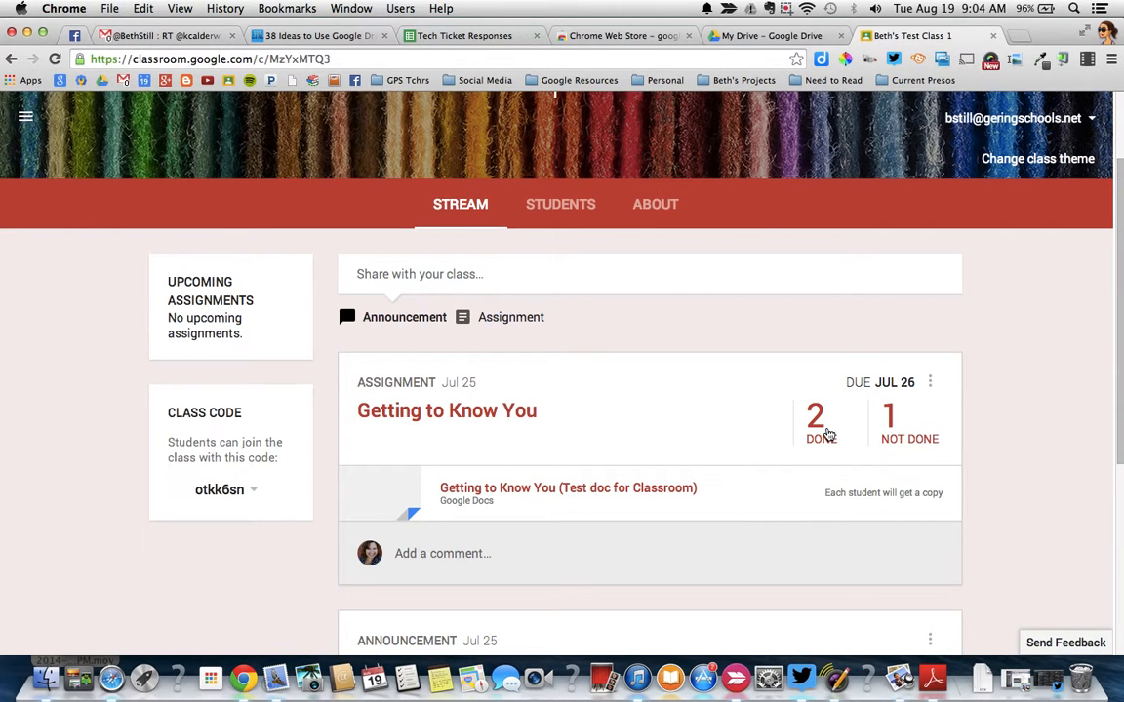
click(930, 383)
click(1021, 431)
scroll(1021, 431, down, 5)
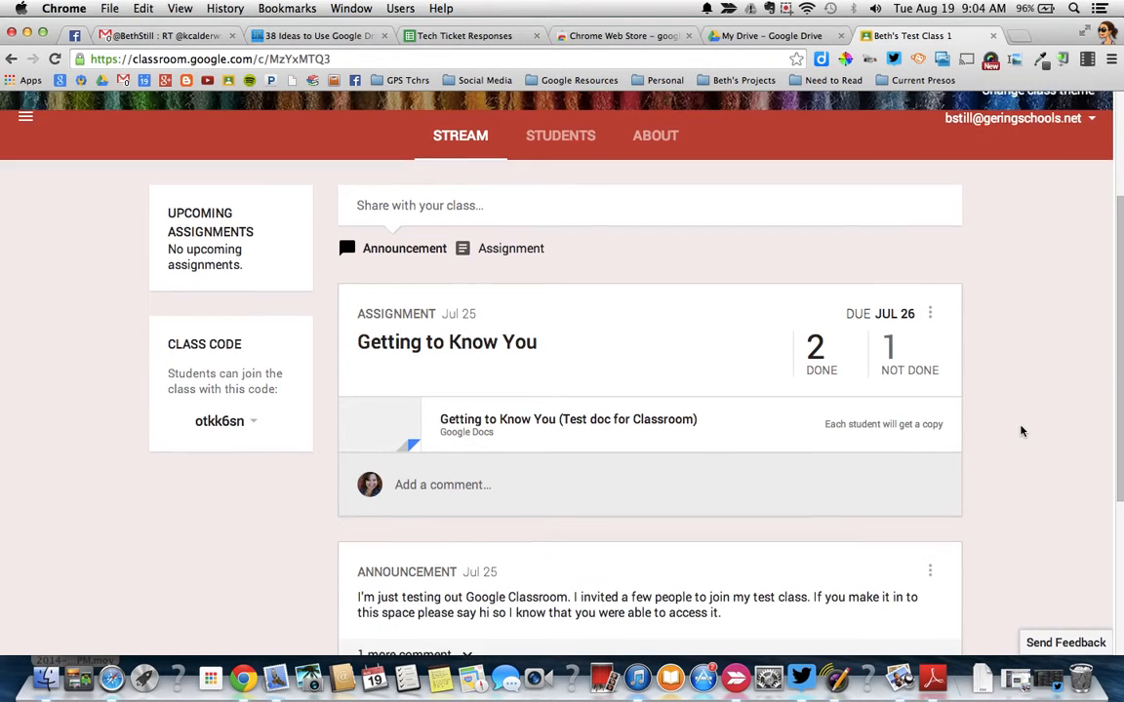
scroll(1021, 431, up, 5)
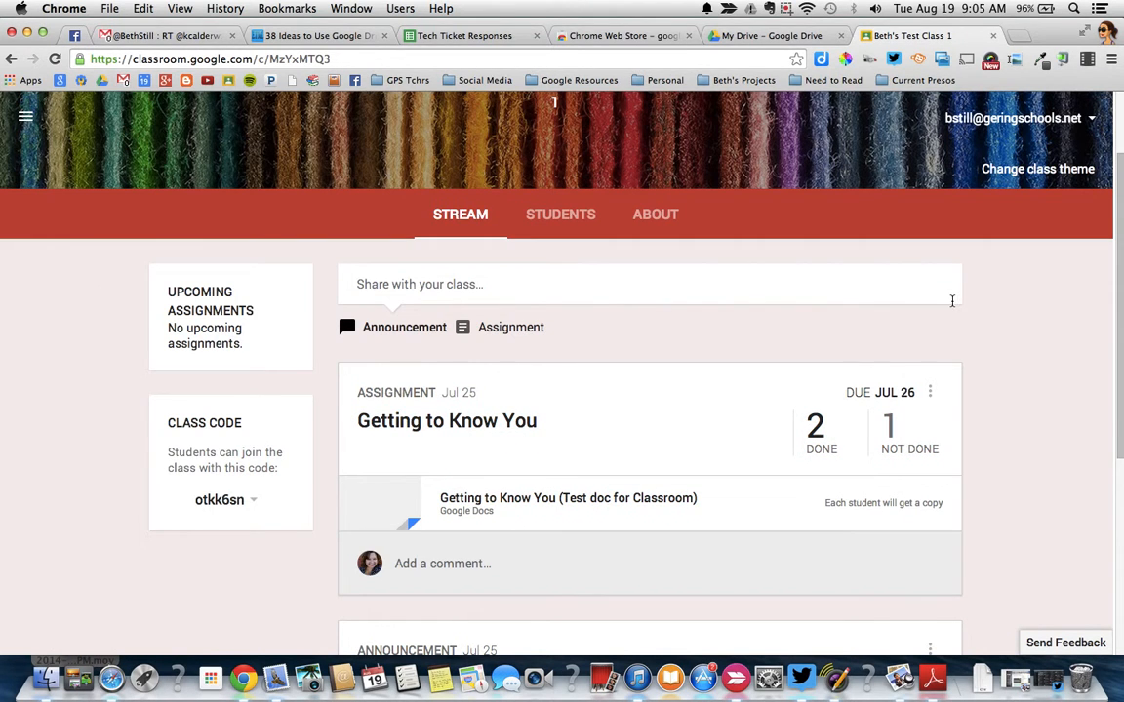
scroll(953, 302, up, 2)
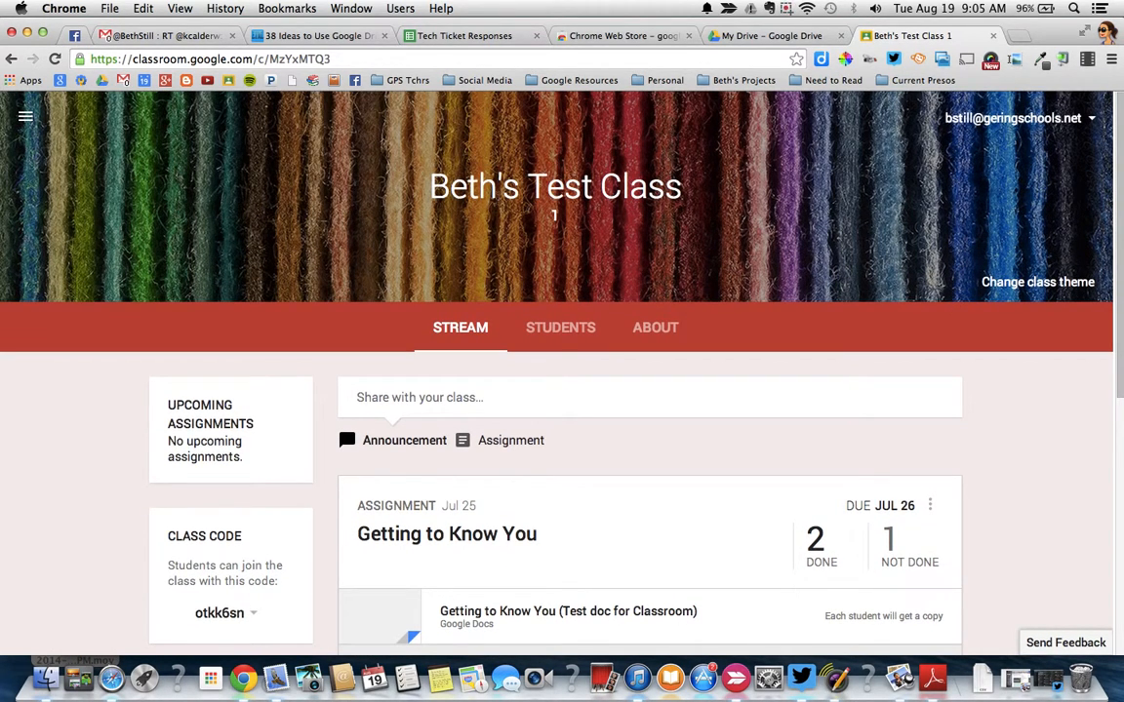
Switch to Google Drive and open the "Getting to Know You" folder inside the test class's Classroom folder
click(741, 41)
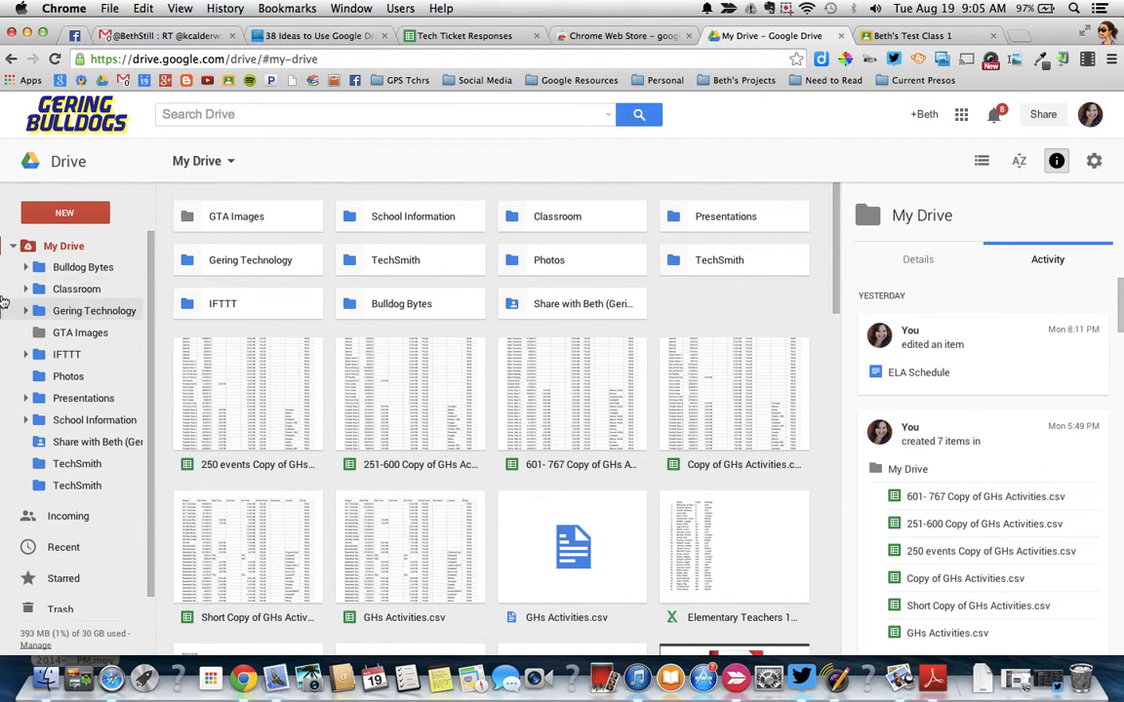
click(26, 289)
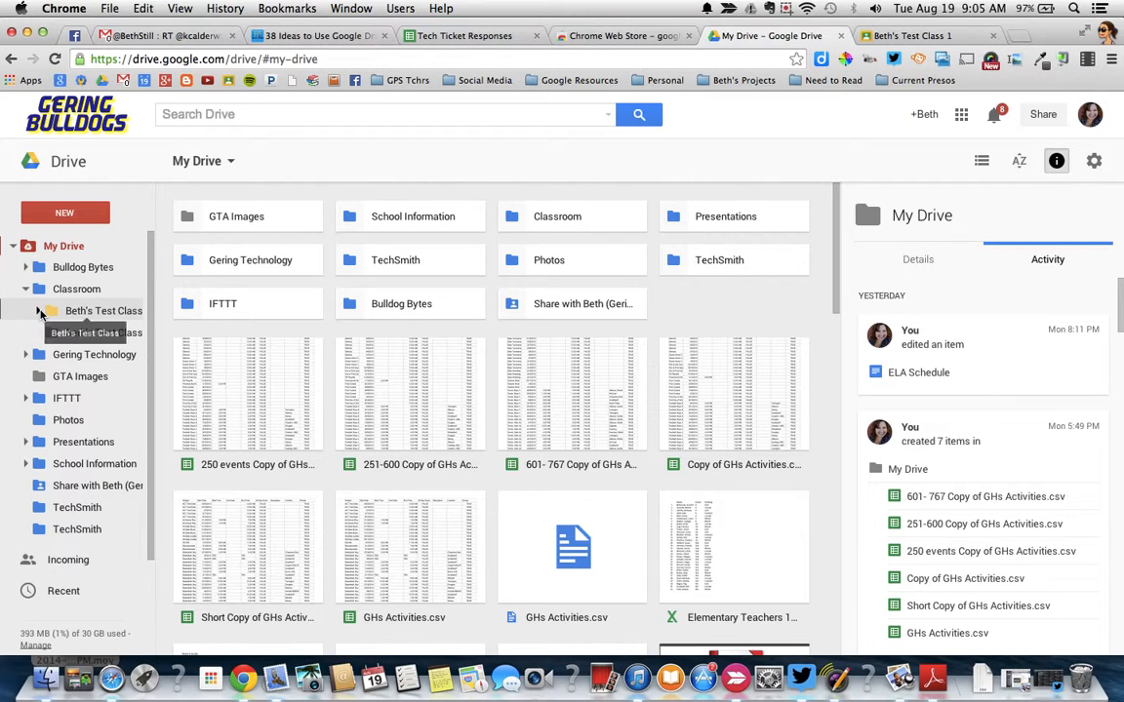
click(39, 311)
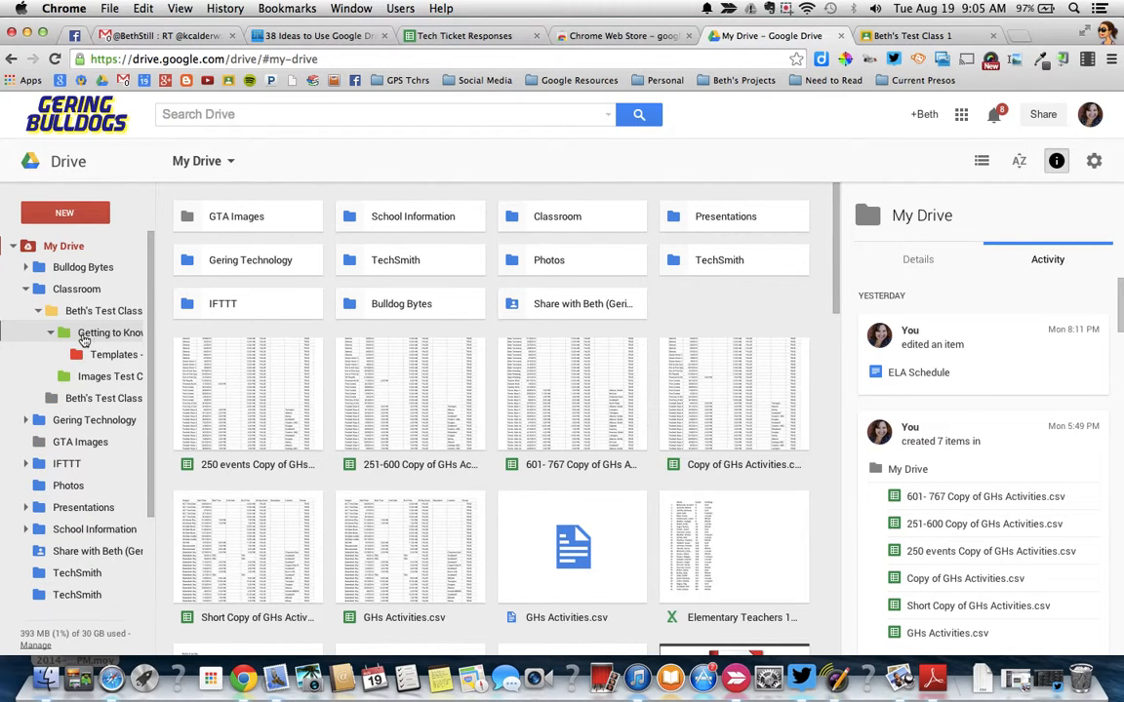
click(102, 333)
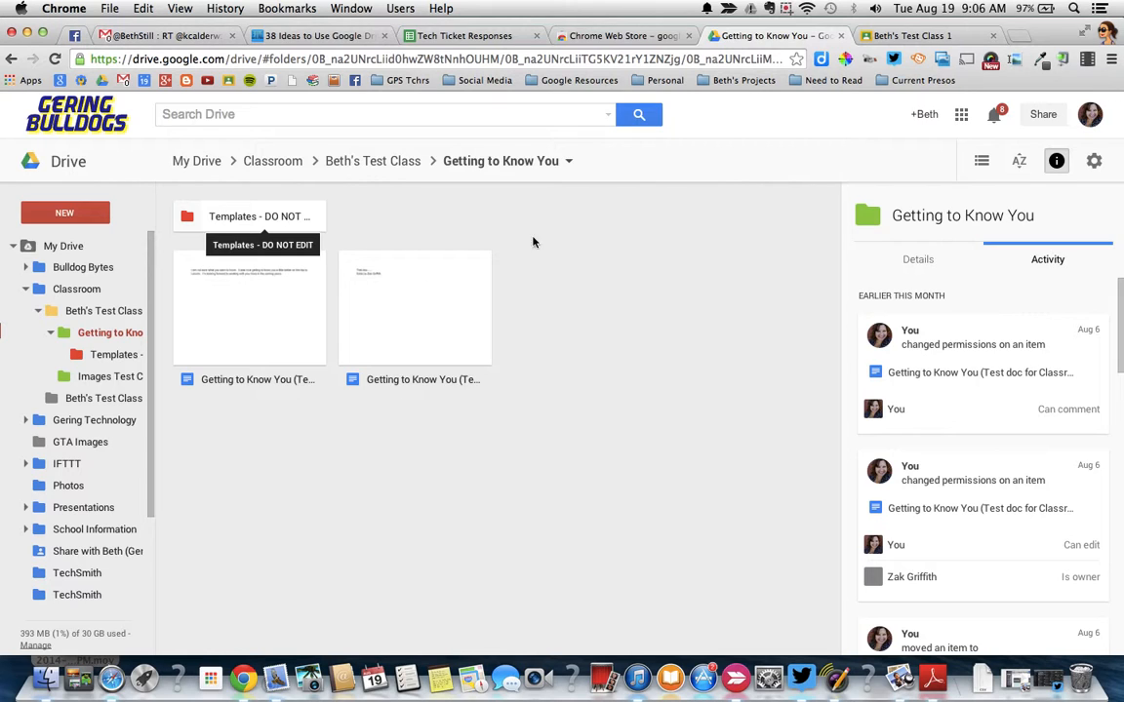
Return to the test class in Classroom and start a new assignment titled "Voc. ch 2"
click(882, 37)
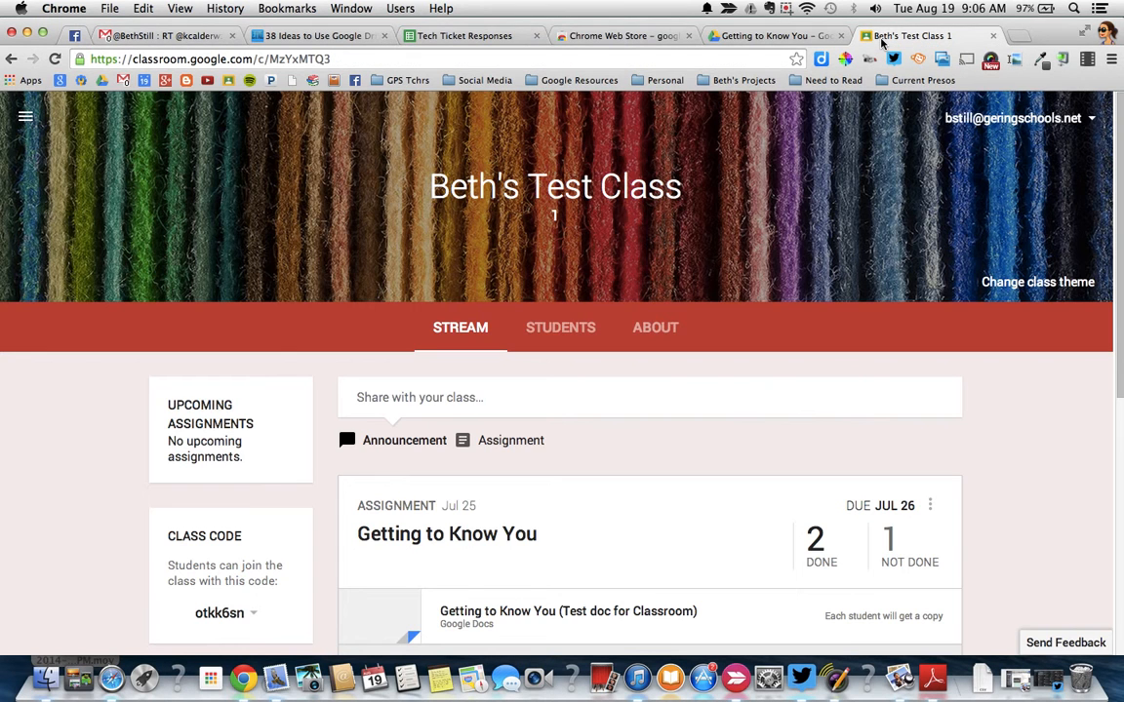
scroll(524, 429, down, 2)
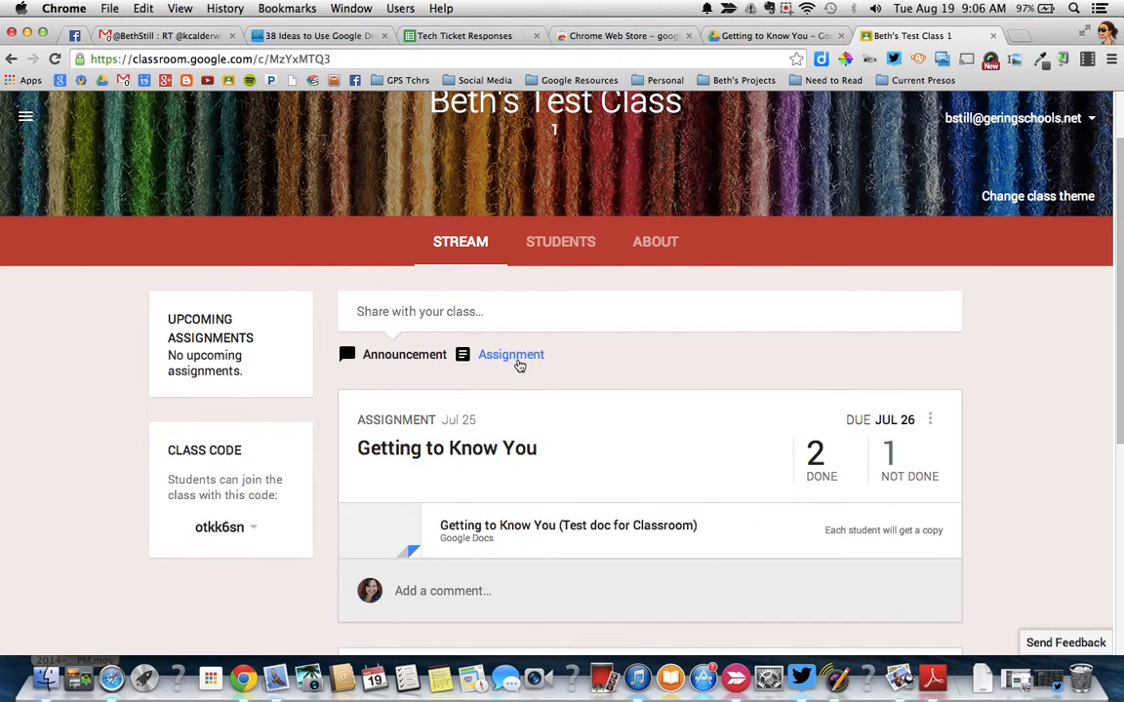
click(511, 355)
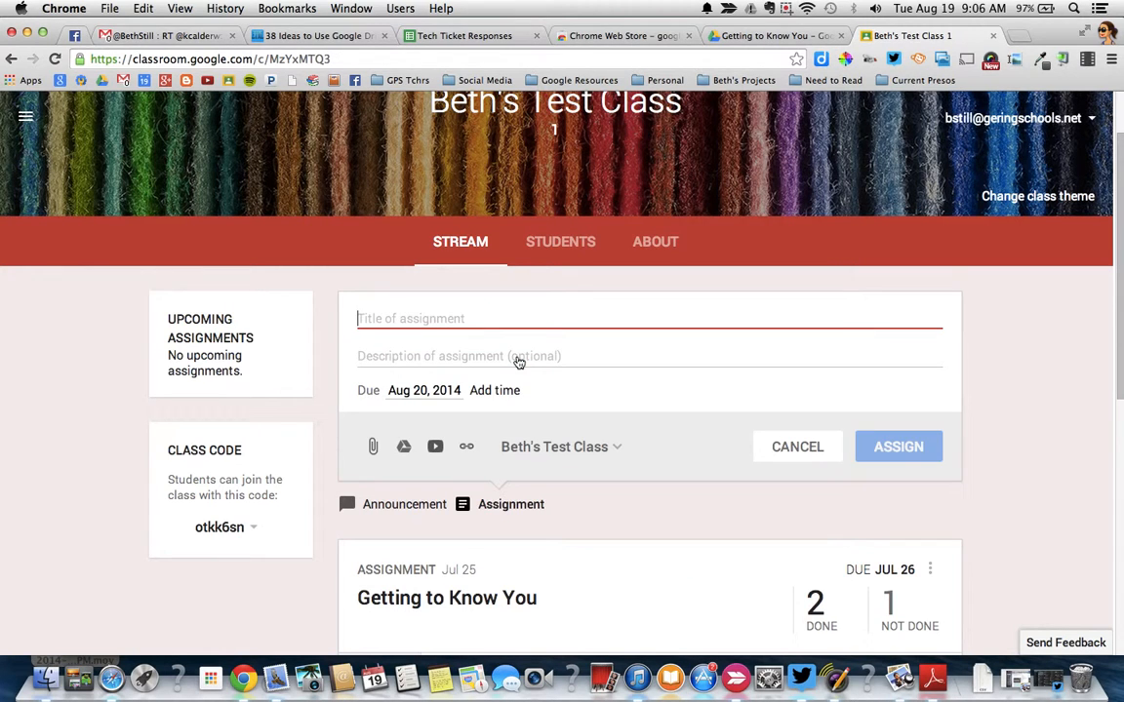
text(Vo)
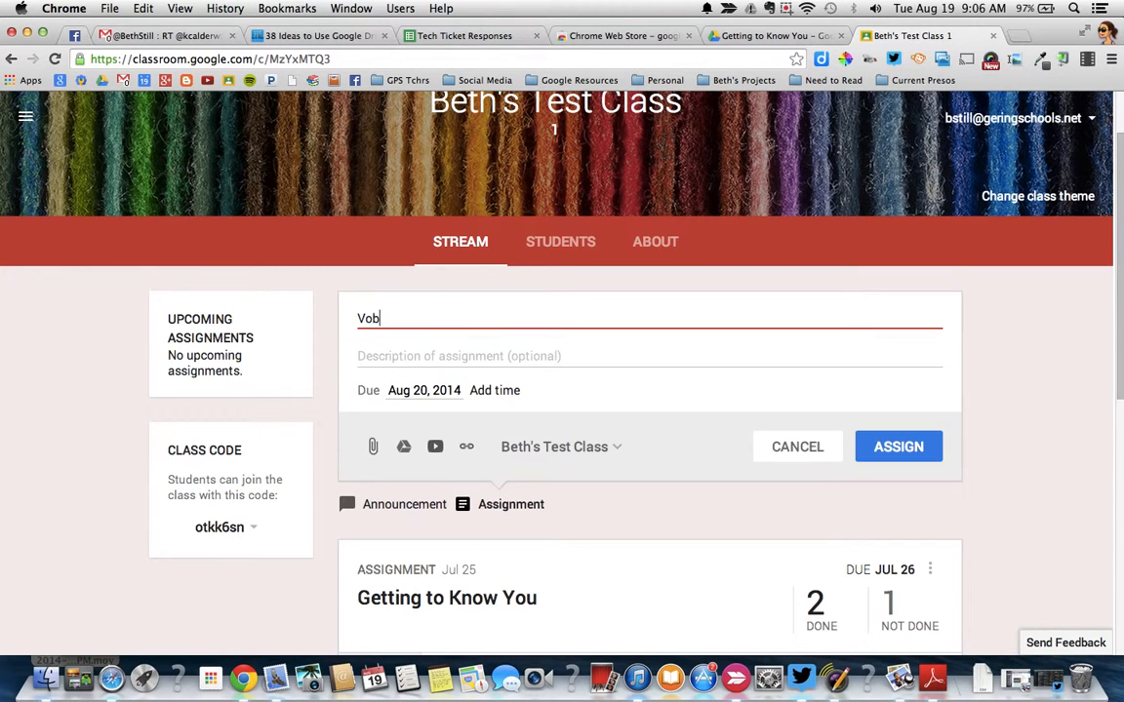
text(a)
key(BackSpace)
text(c. ch 2)
Attach the "Tutorials" Google Doc from My Drive to the "Voc. ch 2" assignment and open its student access options
click(404, 448)
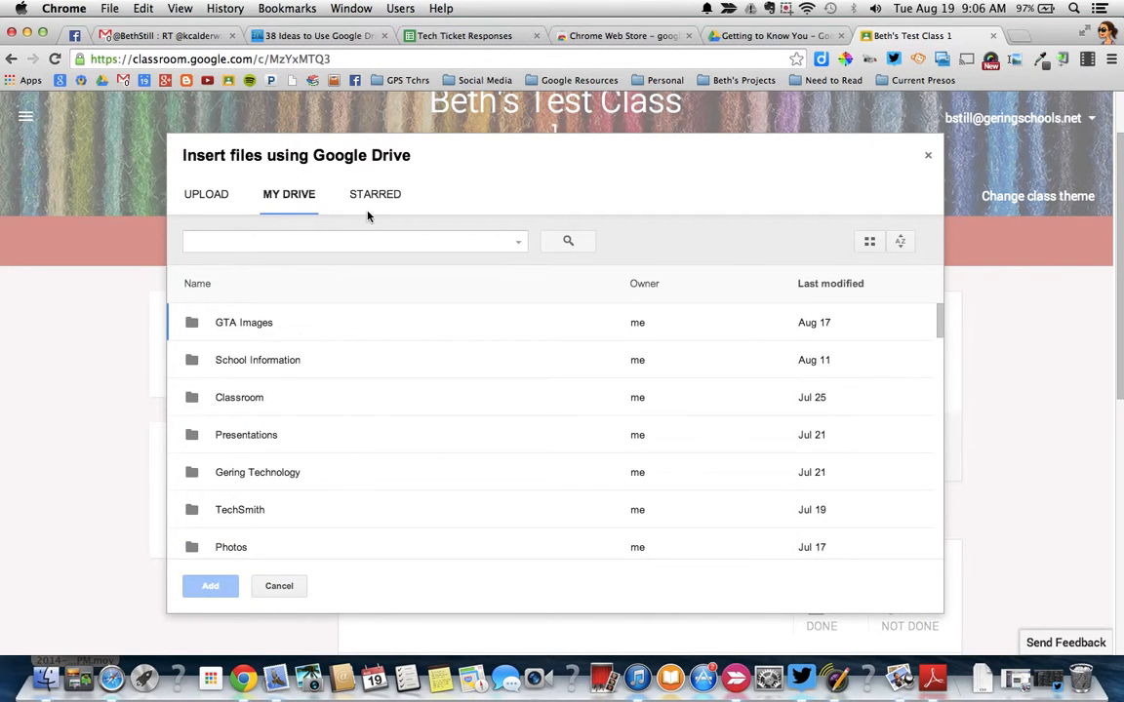
scroll(278, 336, down, 5)
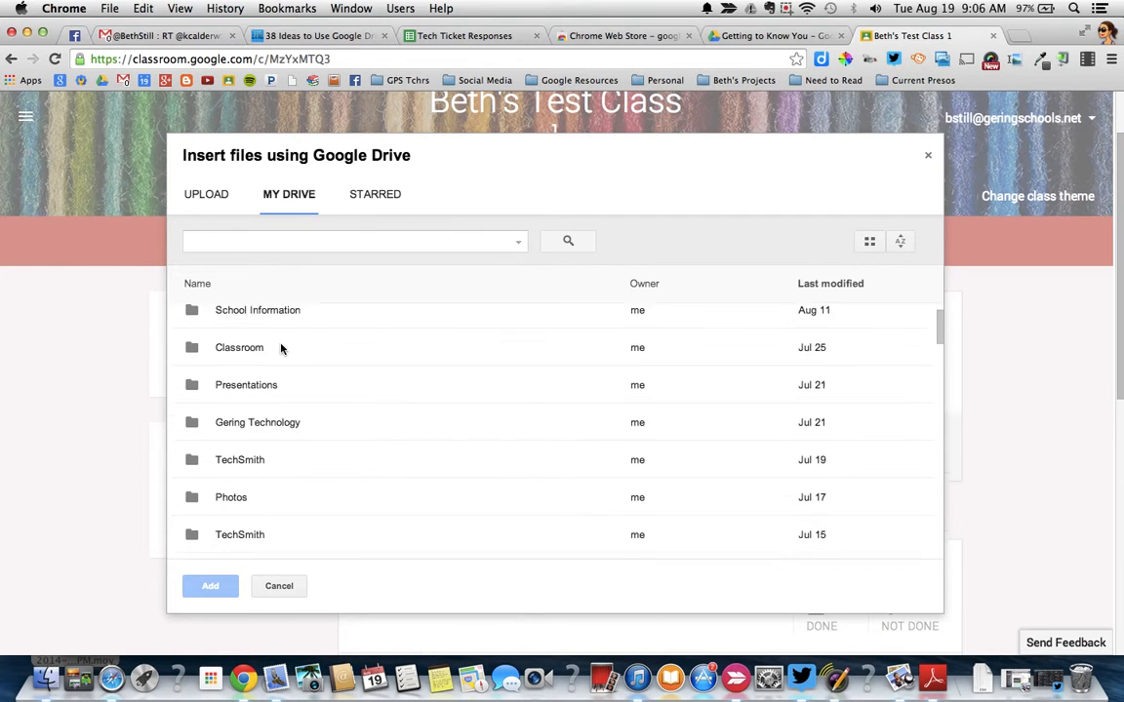
scroll(280, 349, down, 8)
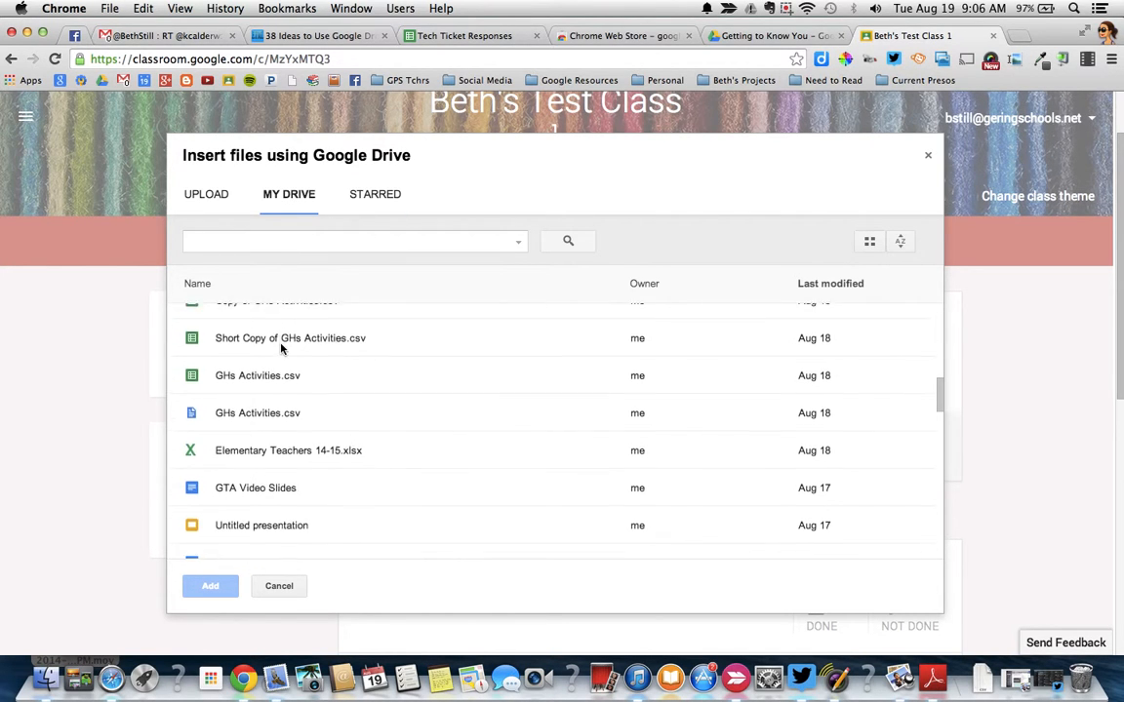
scroll(281, 348, down, 3)
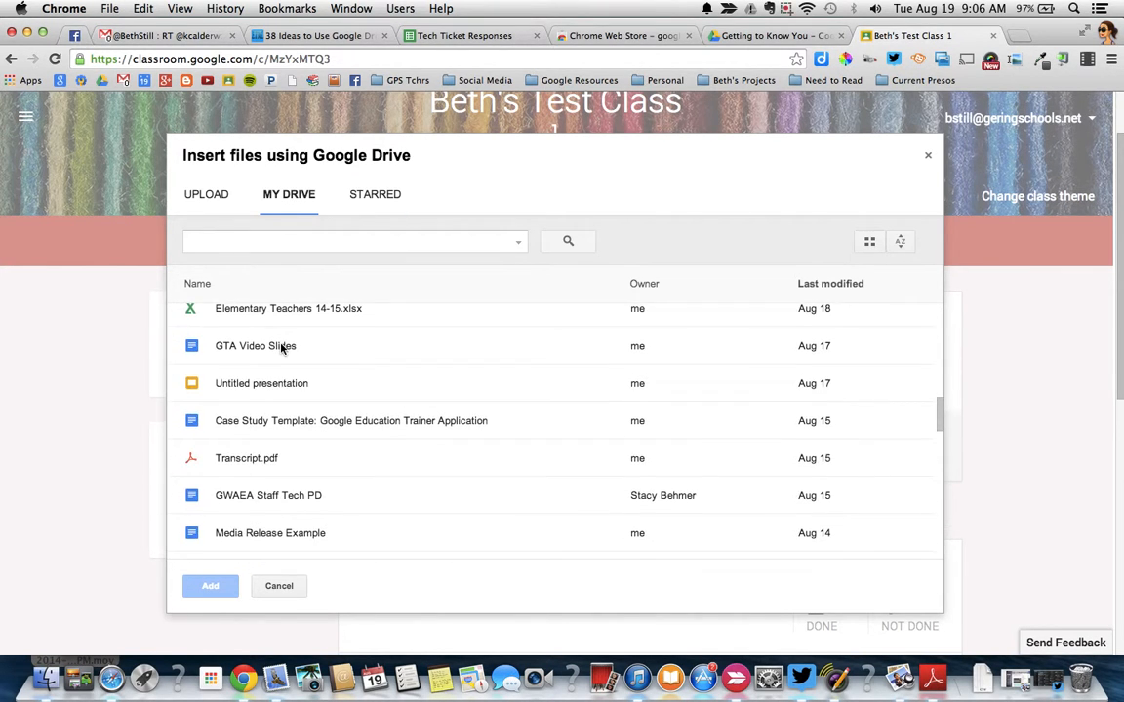
scroll(268, 469, down, 2)
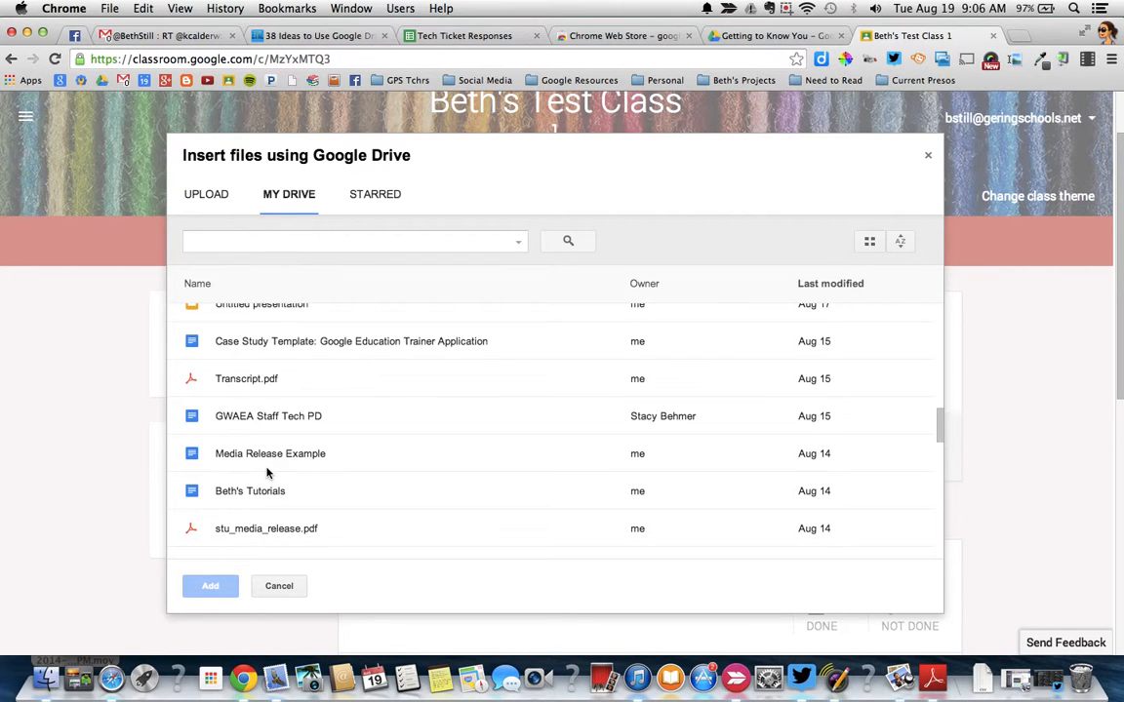
double_click(263, 491)
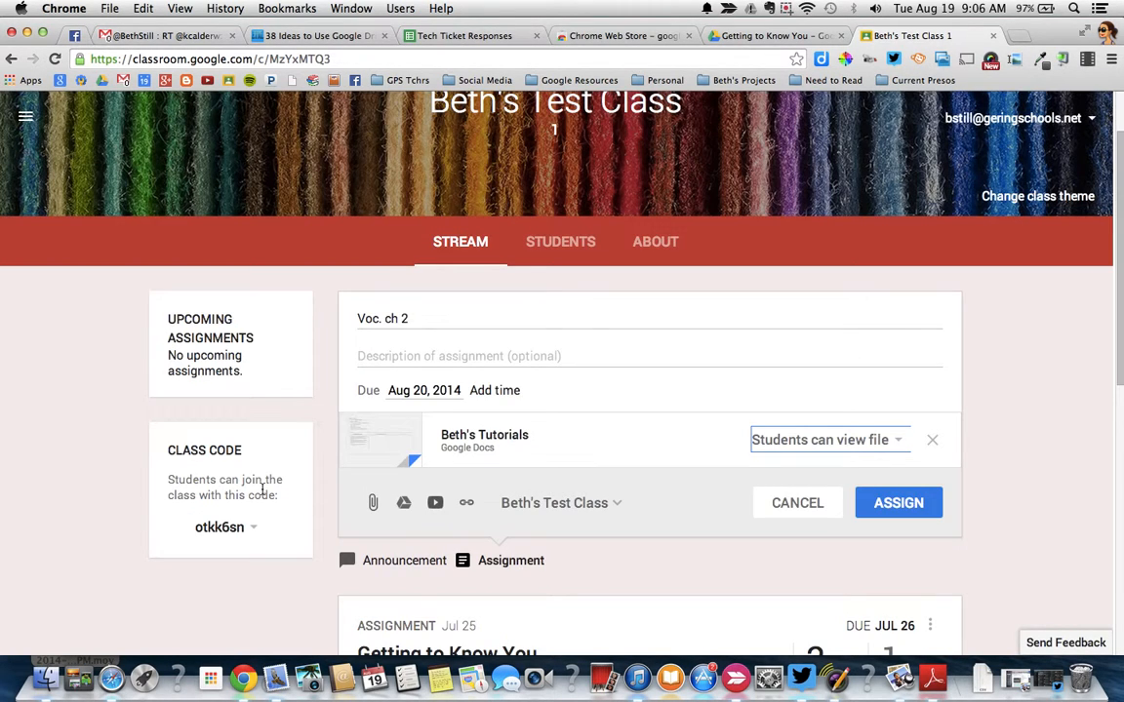
click(876, 444)
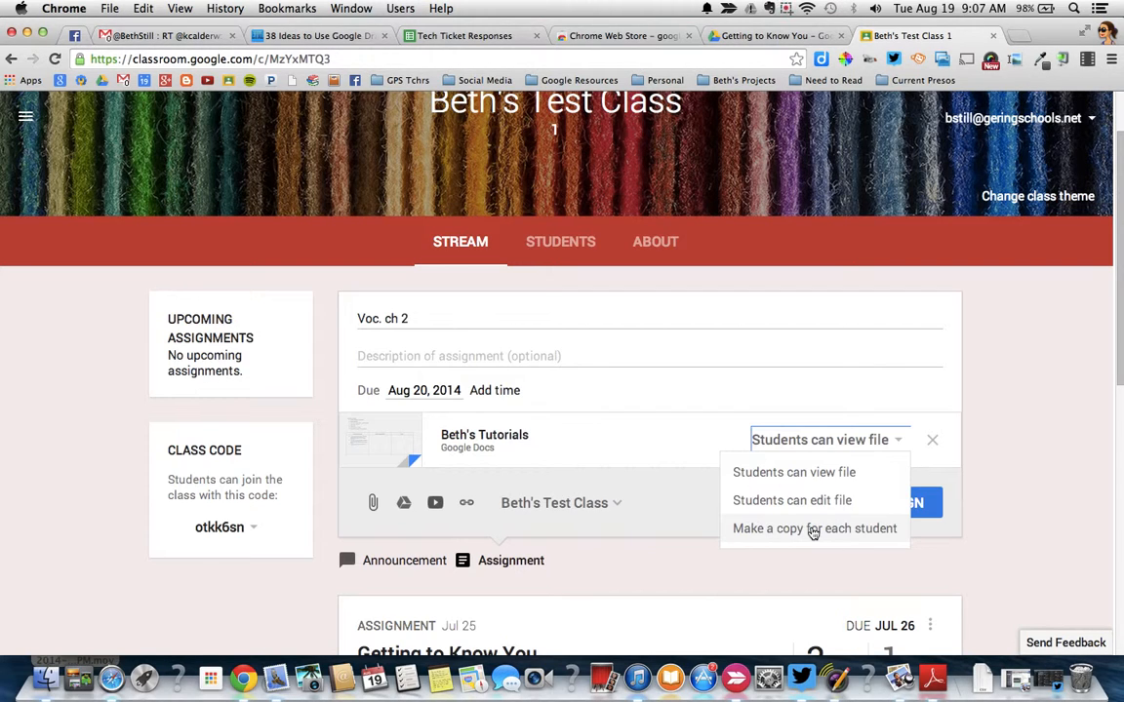
click(786, 9)
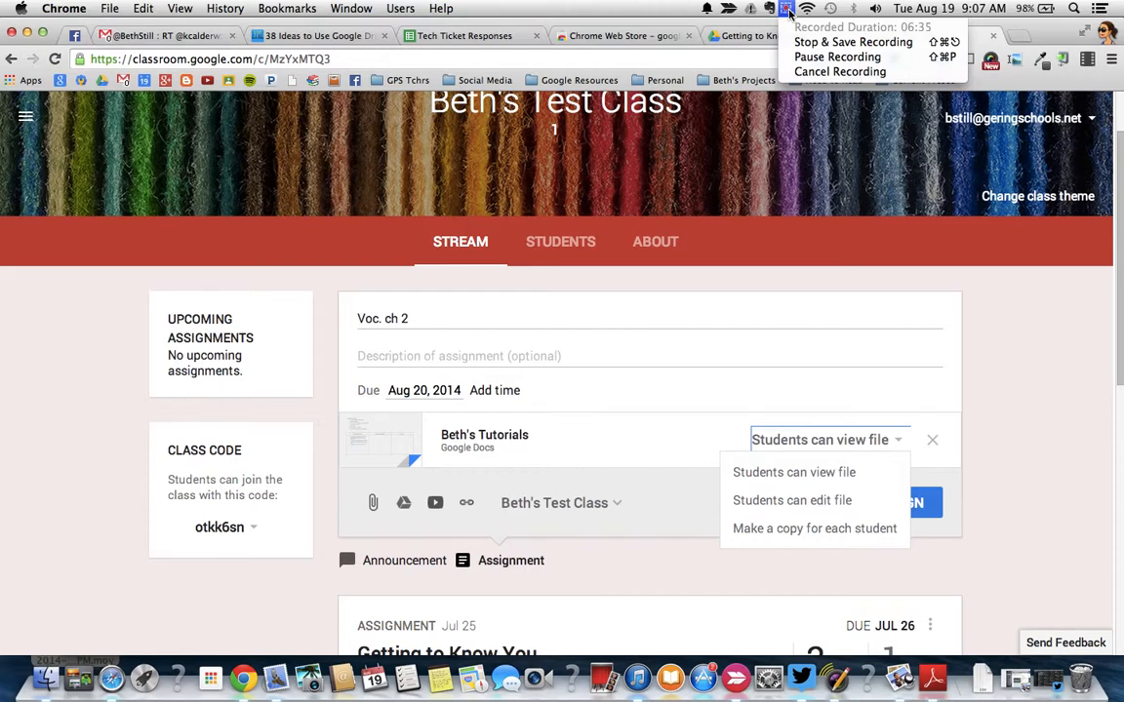